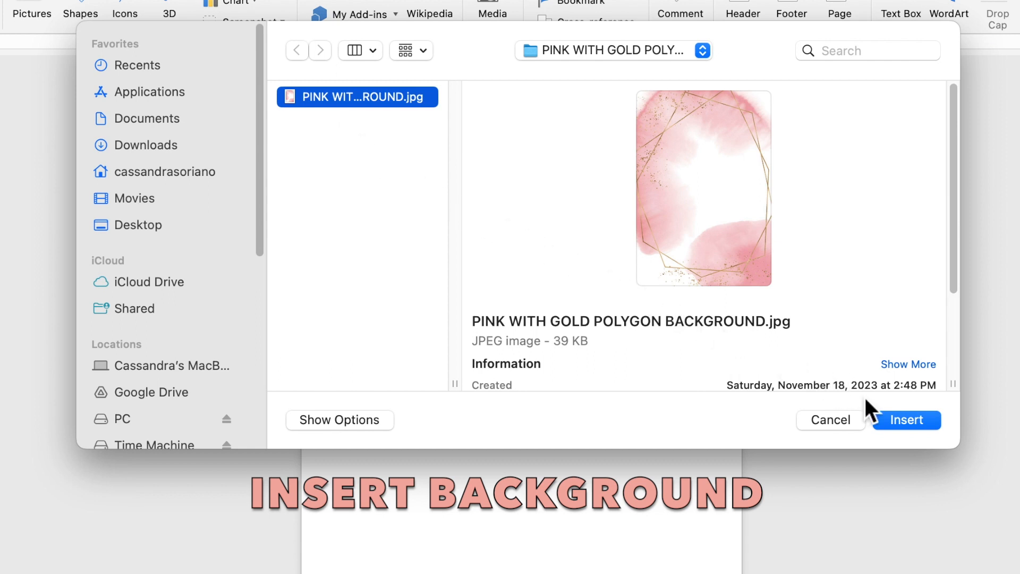
# - Insert the pink and gold watercolor image and set its wrapping to Behind Text
pyautogui.click(897, 418)
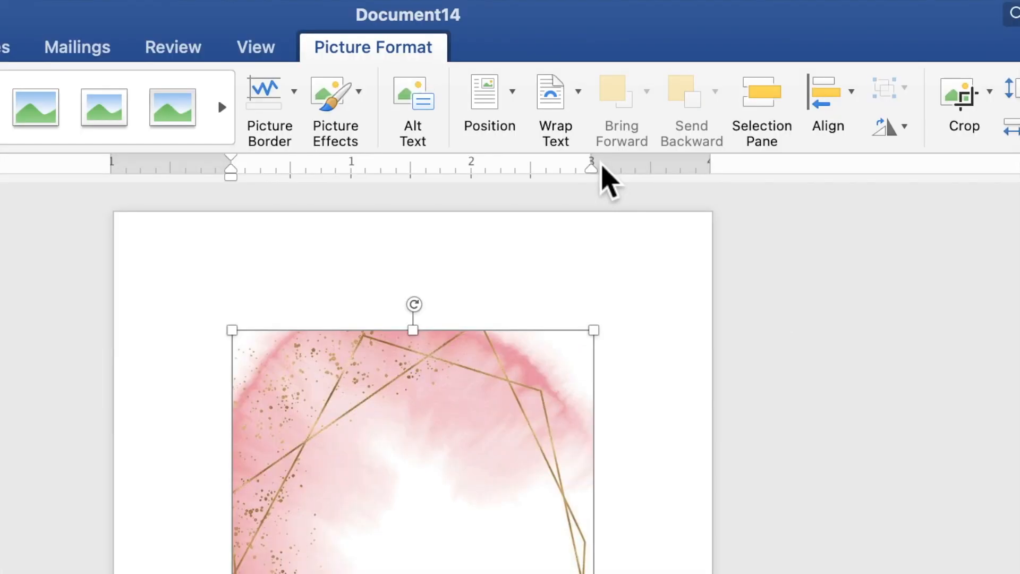
pyautogui.click(575, 106)
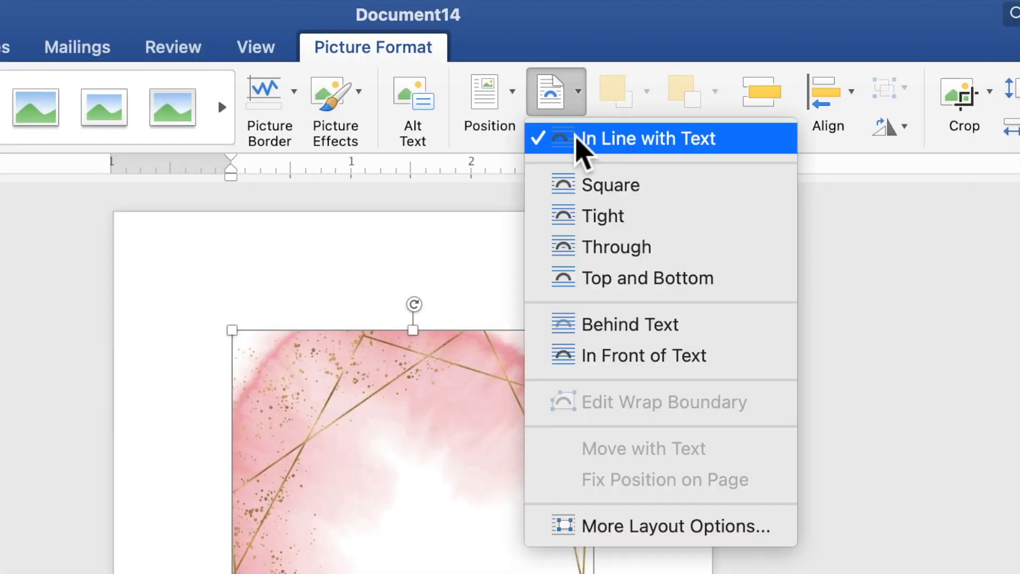
pyautogui.click(615, 328)
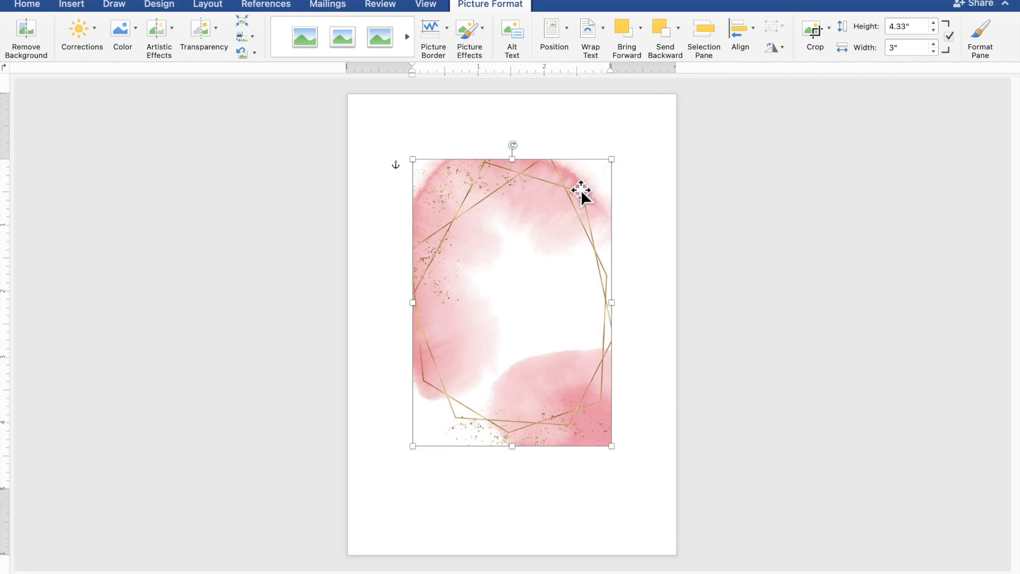
# - Stretch the picture from the top-left corner to about 7.04" by 4.99" to fill the page
pyautogui.moveTo(502, 203); pyautogui.dragTo(441, 139)
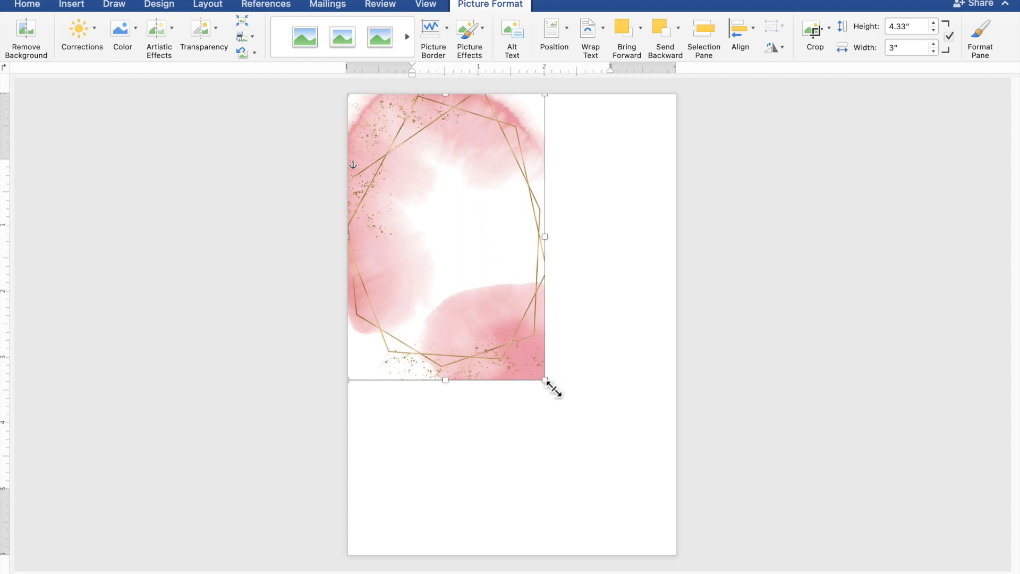
pyautogui.moveTo(553, 389); pyautogui.dragTo(671, 543)
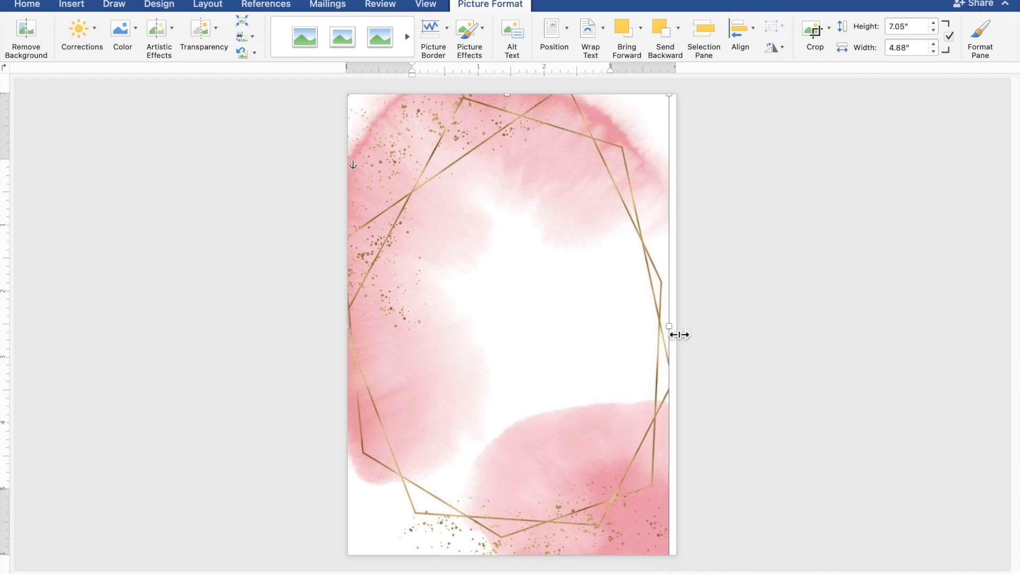
pyautogui.moveTo(679, 335); pyautogui.dragTo(682, 335)
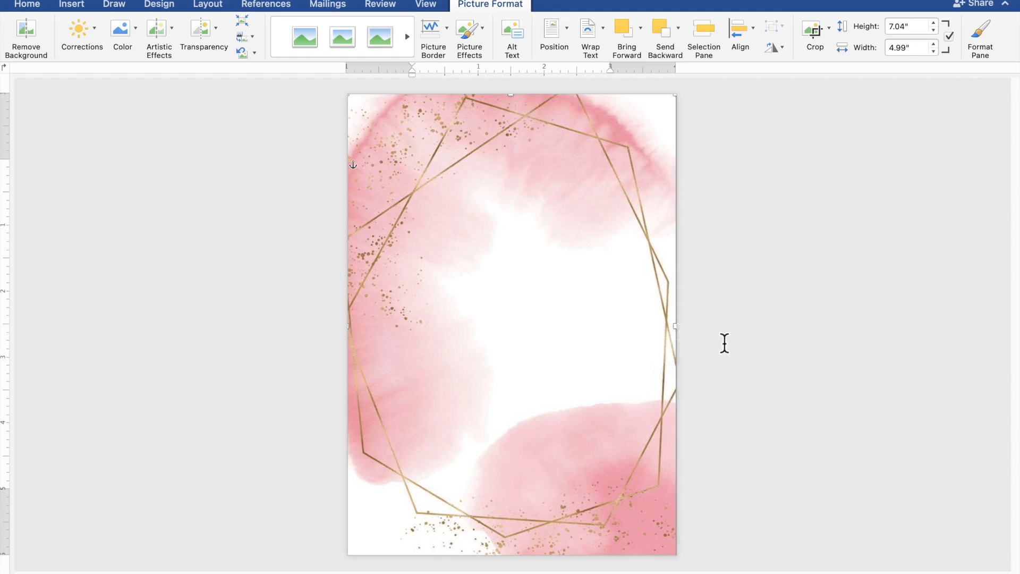
pyautogui.click(795, 358)
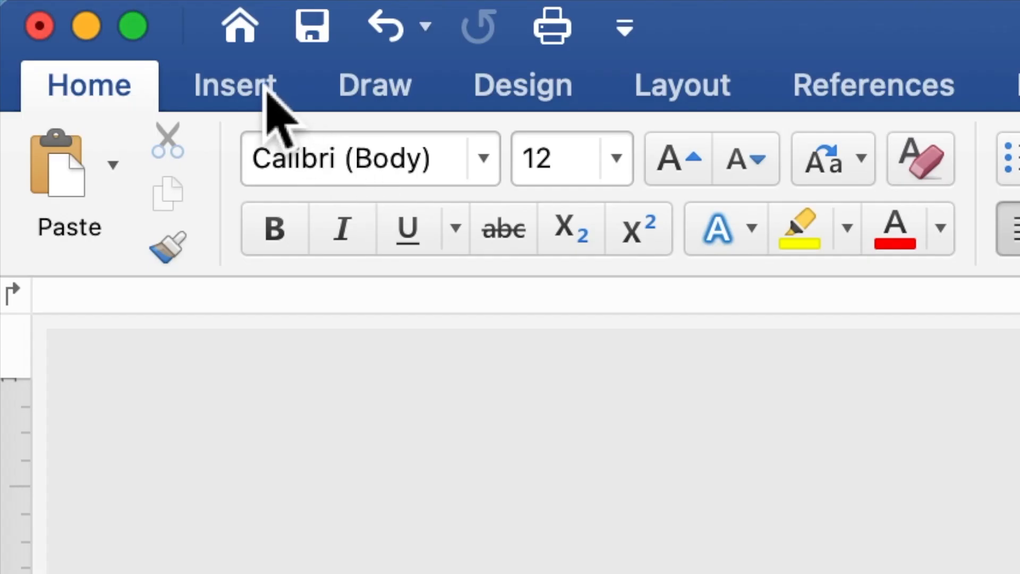
# - Draw a rectangle about 4.71" wide by 4.98" tall across the middle of the page
pyautogui.click(254, 75)
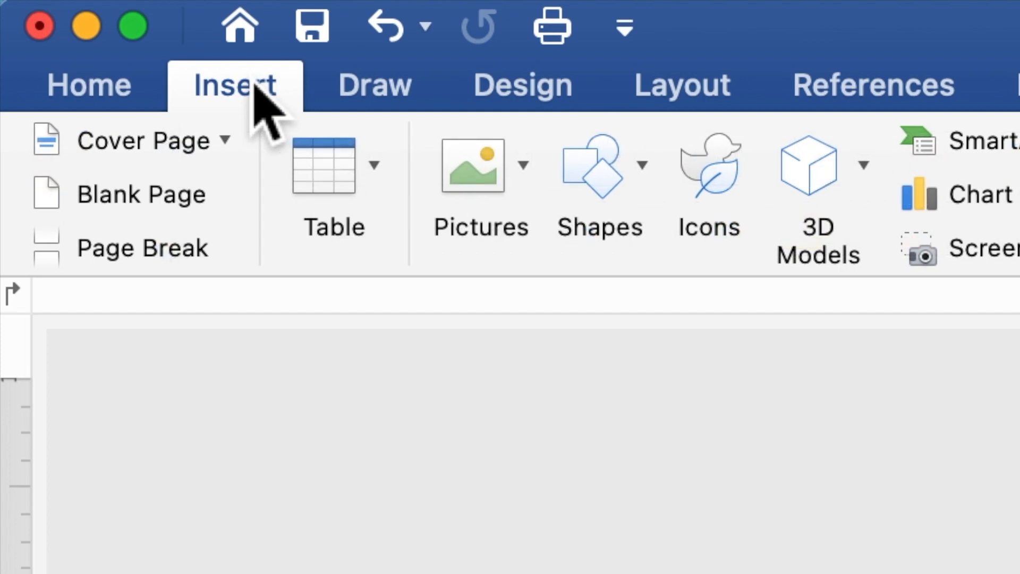
pyautogui.click(601, 187)
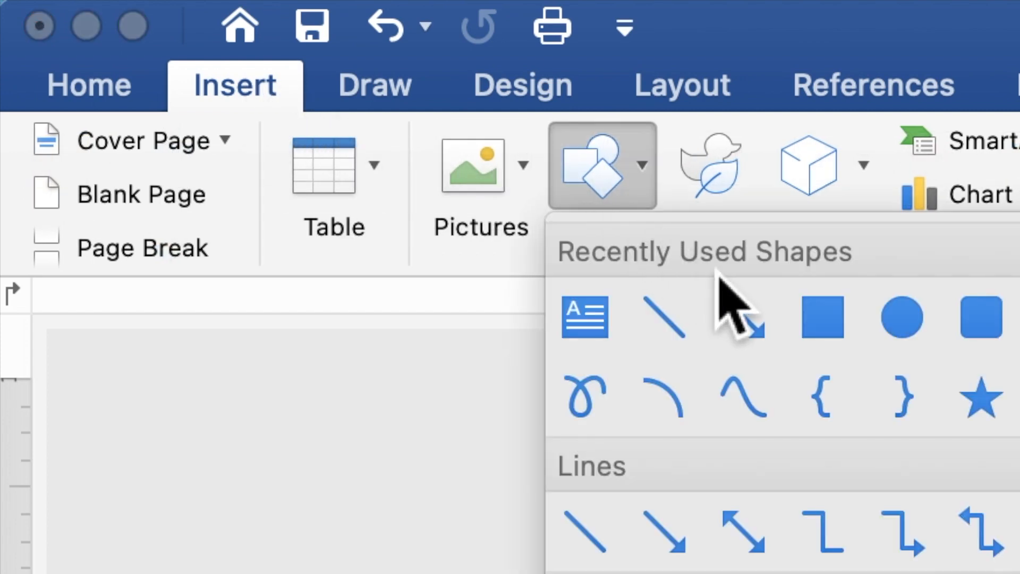
pyautogui.click(822, 318)
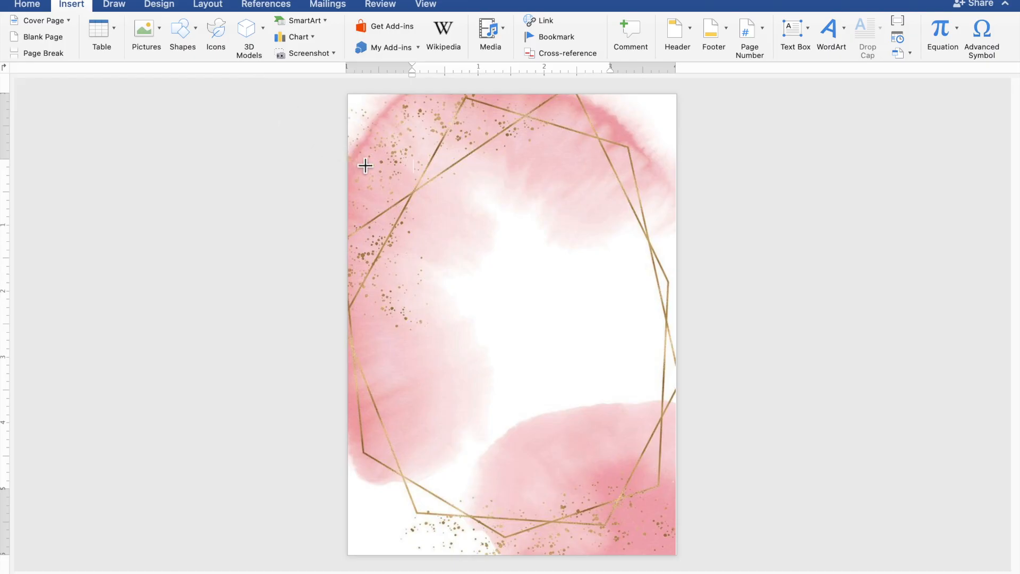
pyautogui.moveTo(365, 165); pyautogui.dragTo(675, 494)
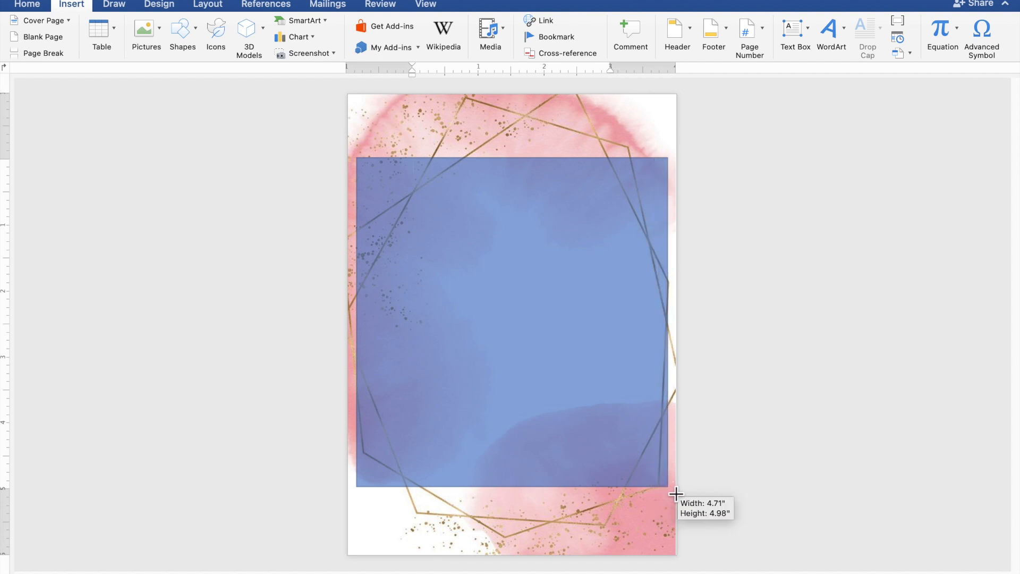
pyautogui.moveTo(676, 494); pyautogui.dragTo(675, 493)
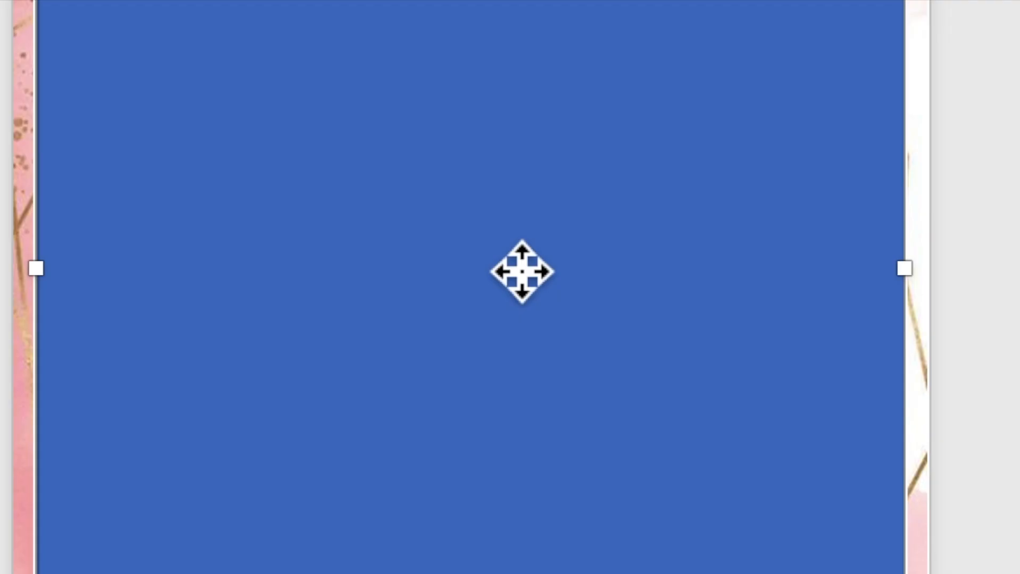
# - Use Add Text on the blue rectangle to make it a text box, then zoom in
pyautogui.rightClick(512, 258)
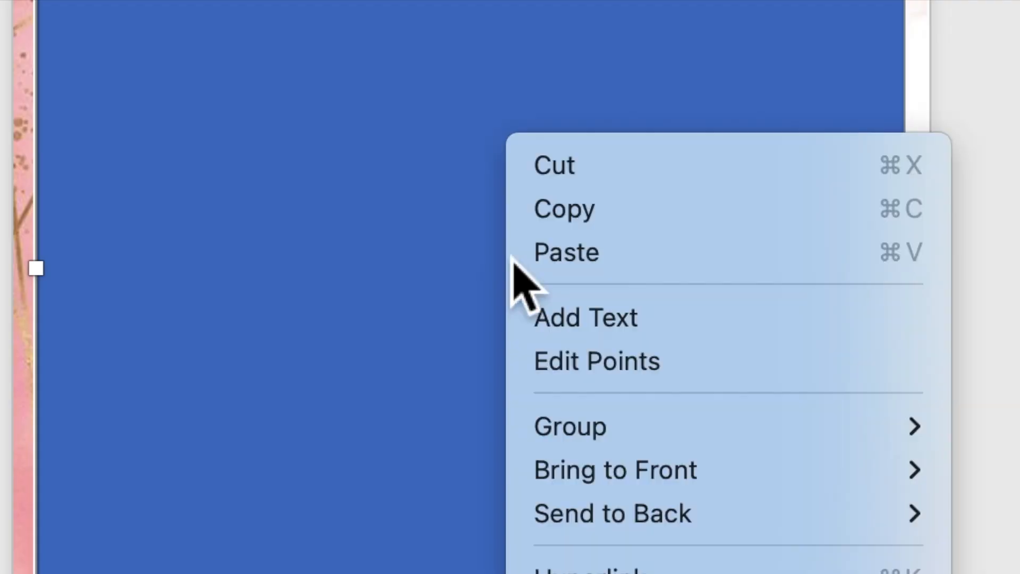
pyautogui.click(557, 326)
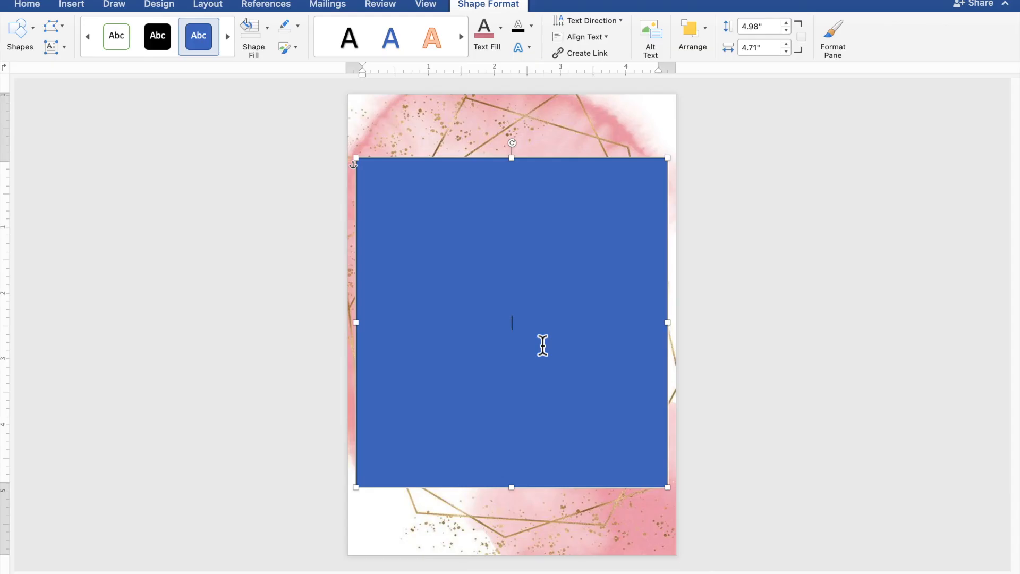
pyautogui.scroll(5, 543, 345)
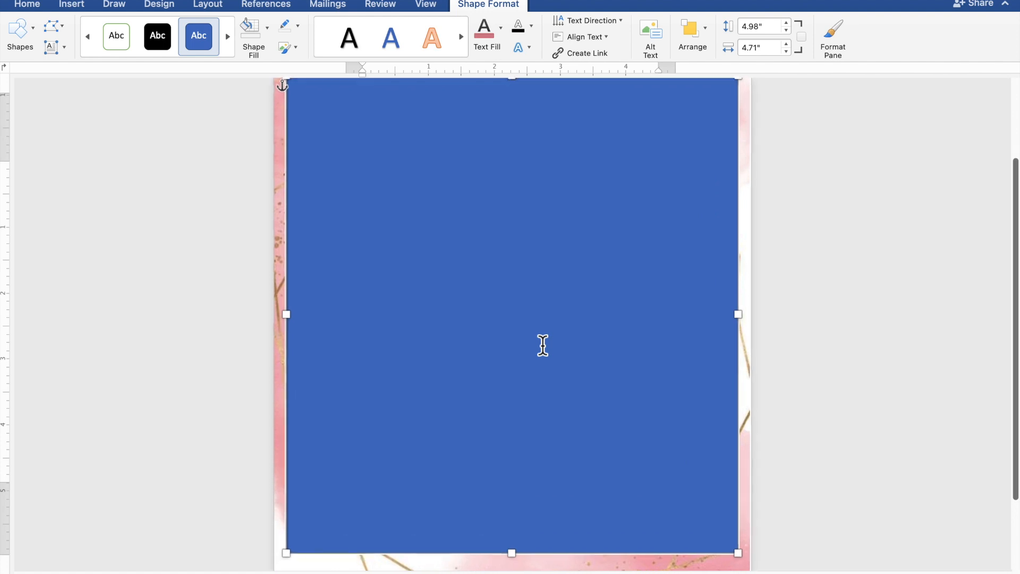
pyautogui.scroll(1, 542, 345)
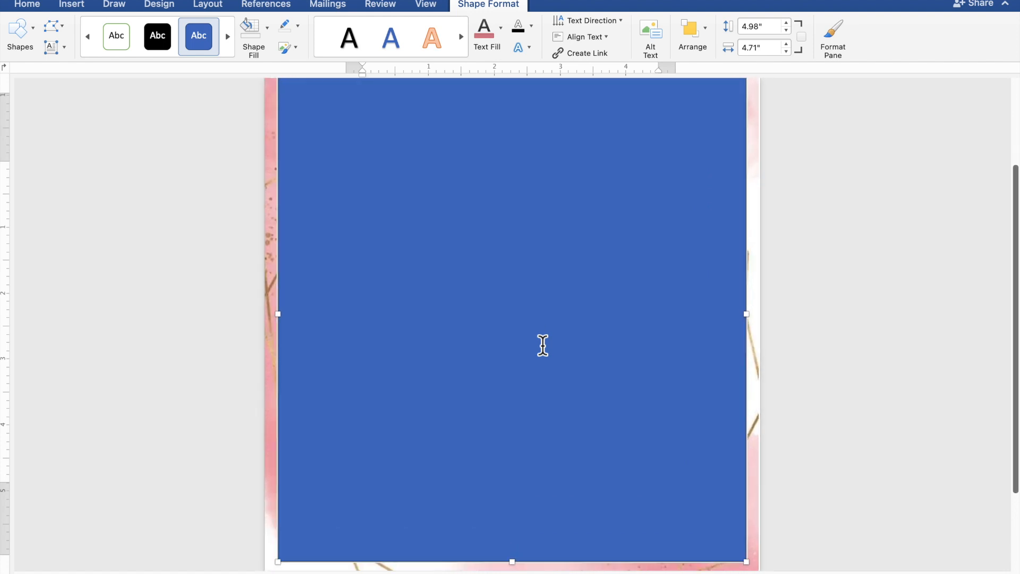
pyautogui.scroll(1, 543, 345)
pyautogui.scroll(1, 542, 345)
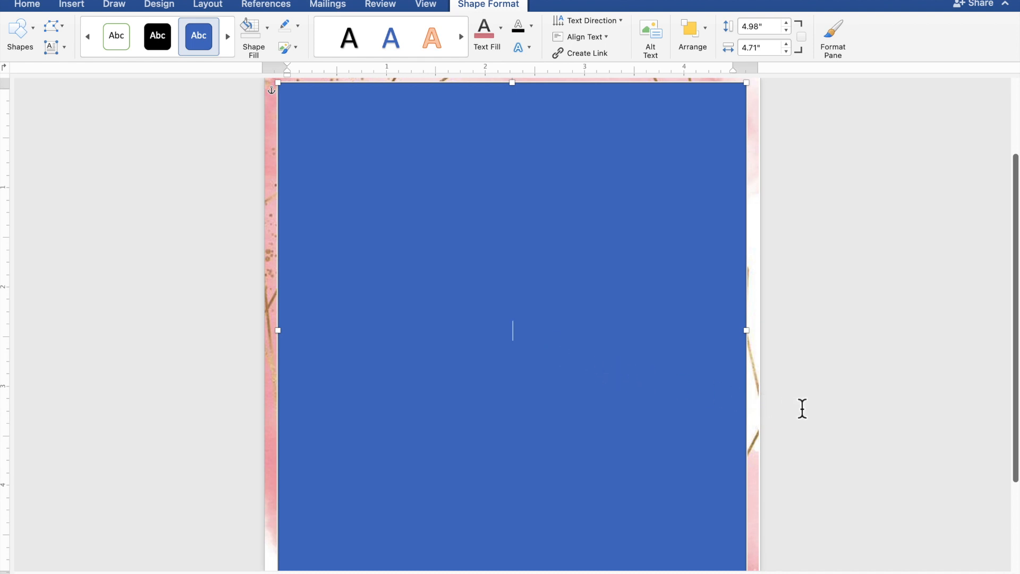
# - Type TOGETHER WITH THEIR FAMILIES, the groom's name, AND, and the bride's name on separate lines
pyautogui.write('TOGETHE')
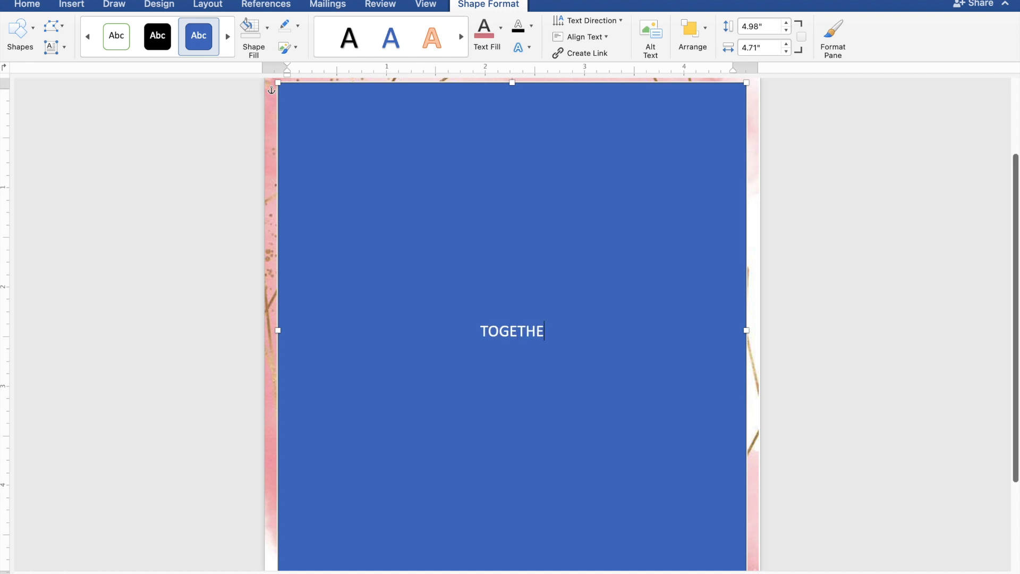
pyautogui.write('R WITH')
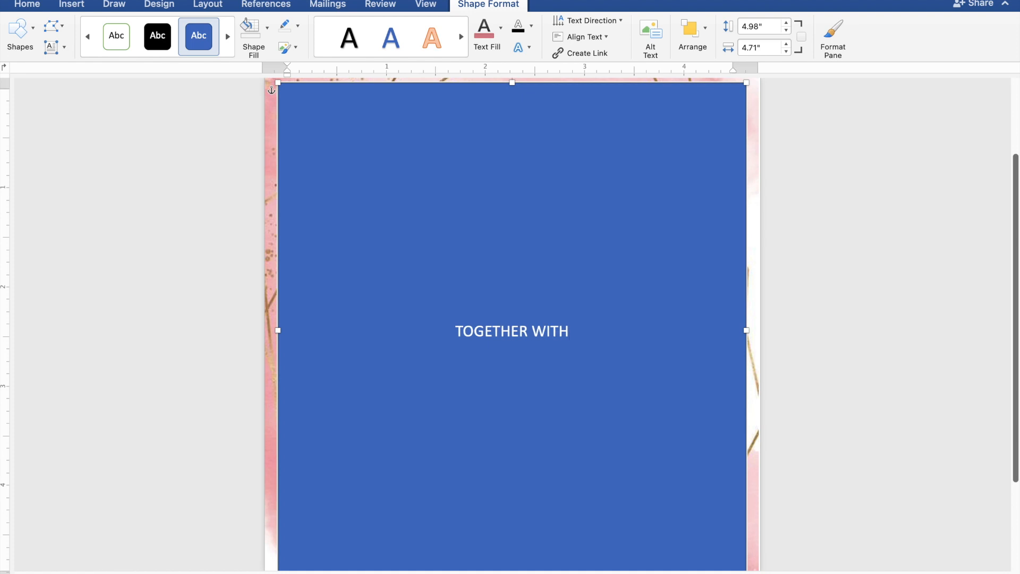
pyautogui.write(' THEIR')
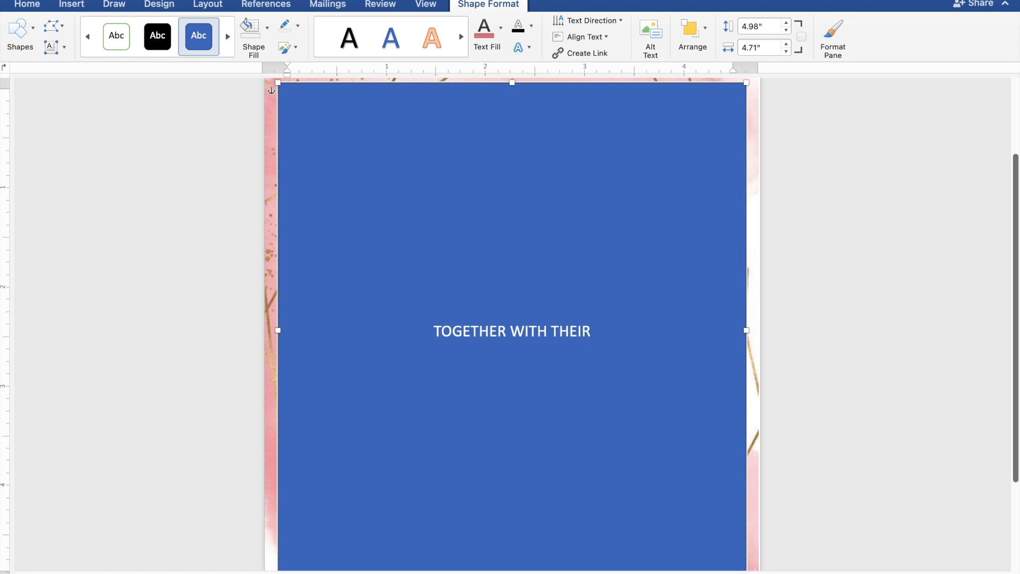
pyautogui.write(' FA')
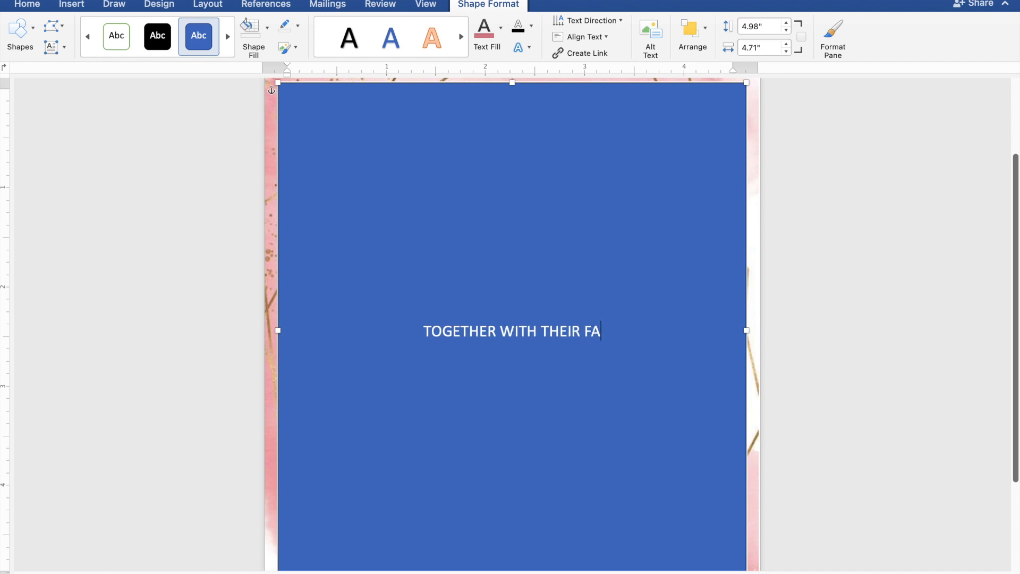
pyautogui.write('MIL')
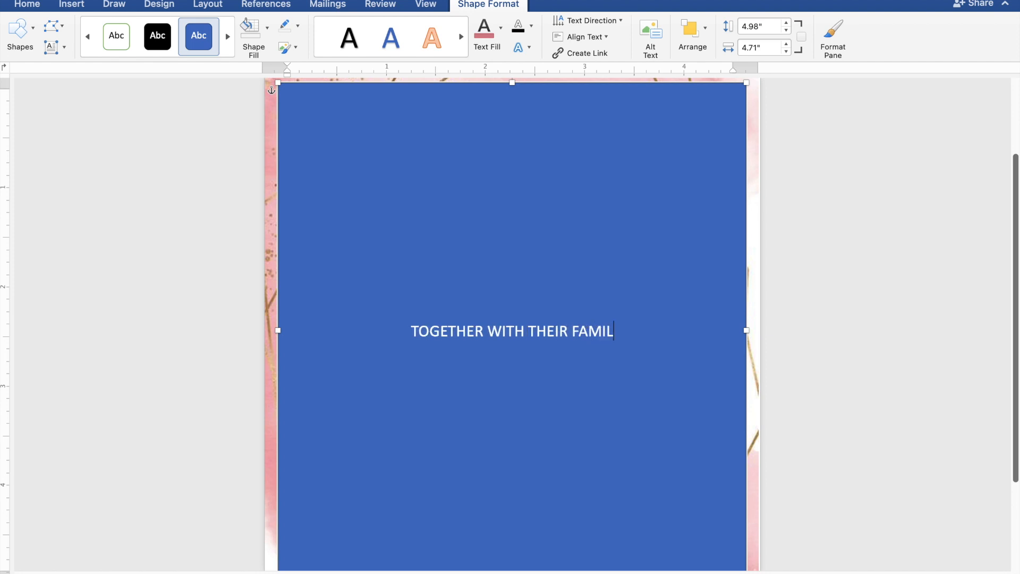
pyautogui.write('IES')
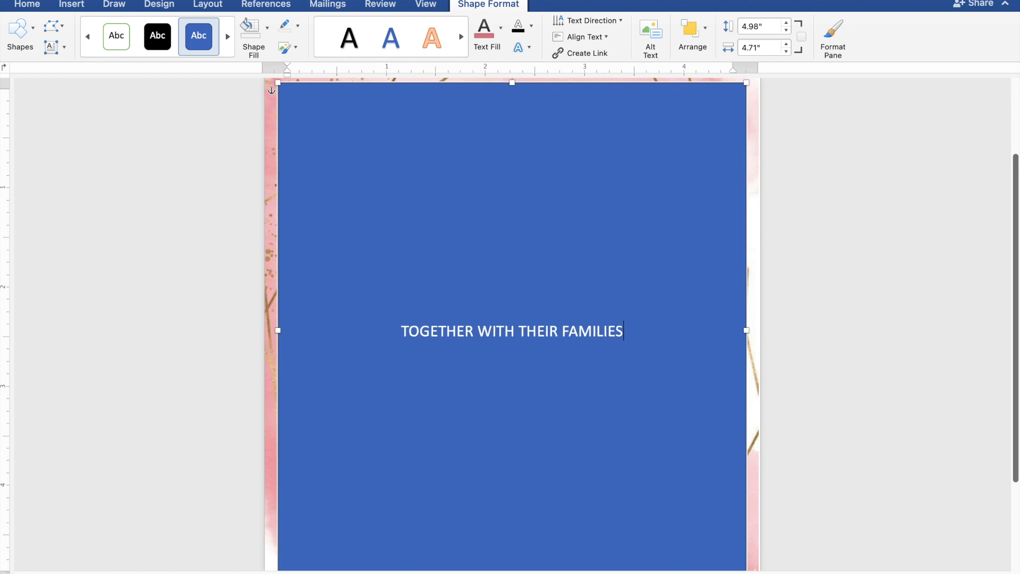
pyautogui.press('Return')
pyautogui.press('Return')
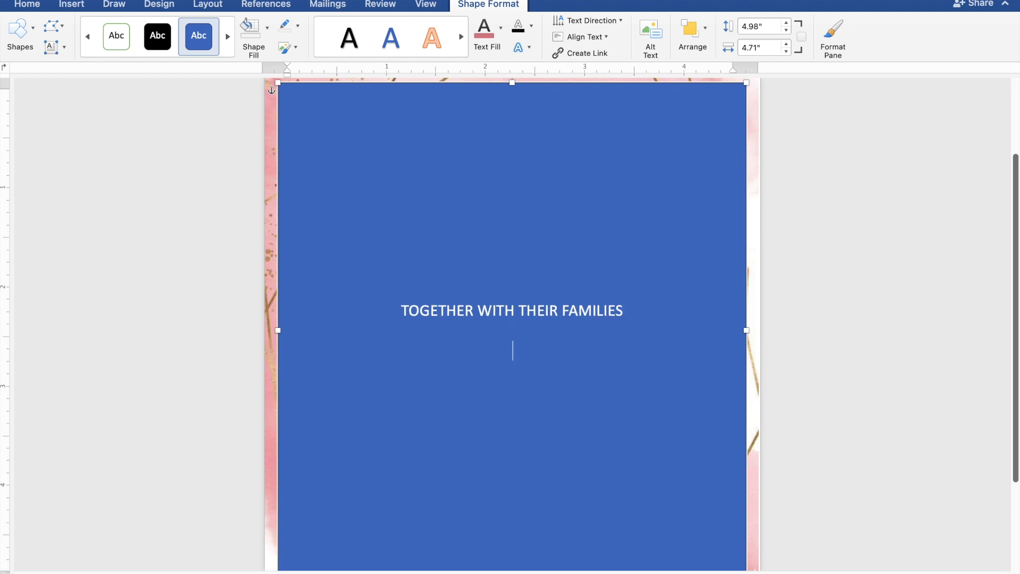
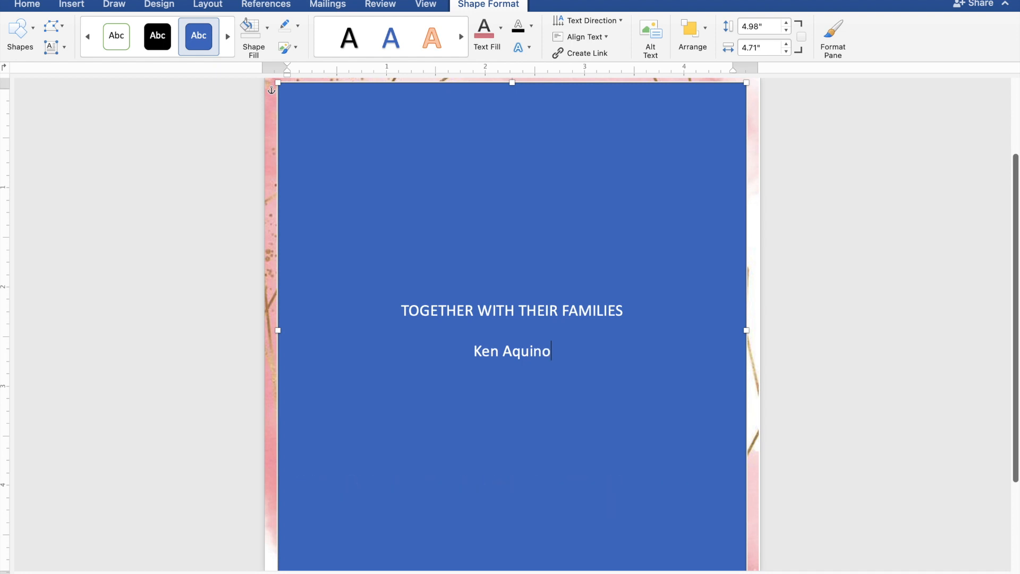
pyautogui.press('Return')
pyautogui.write('AND')
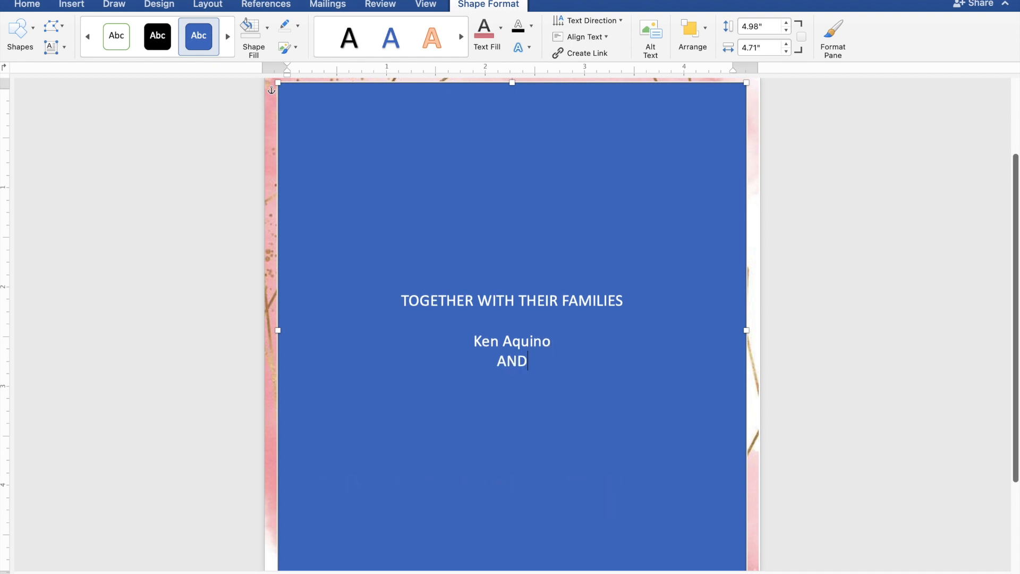
pyautogui.press('Return')
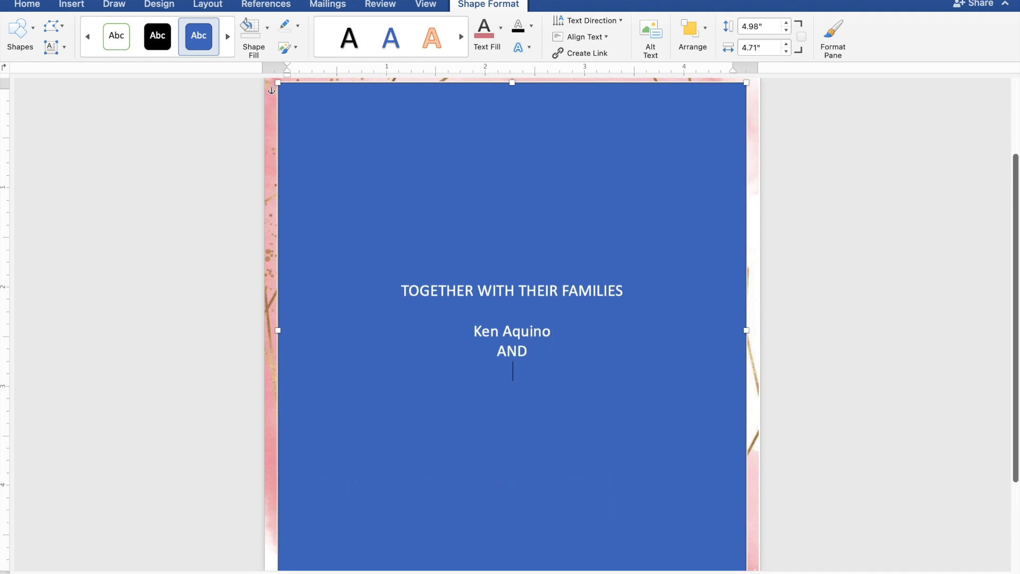
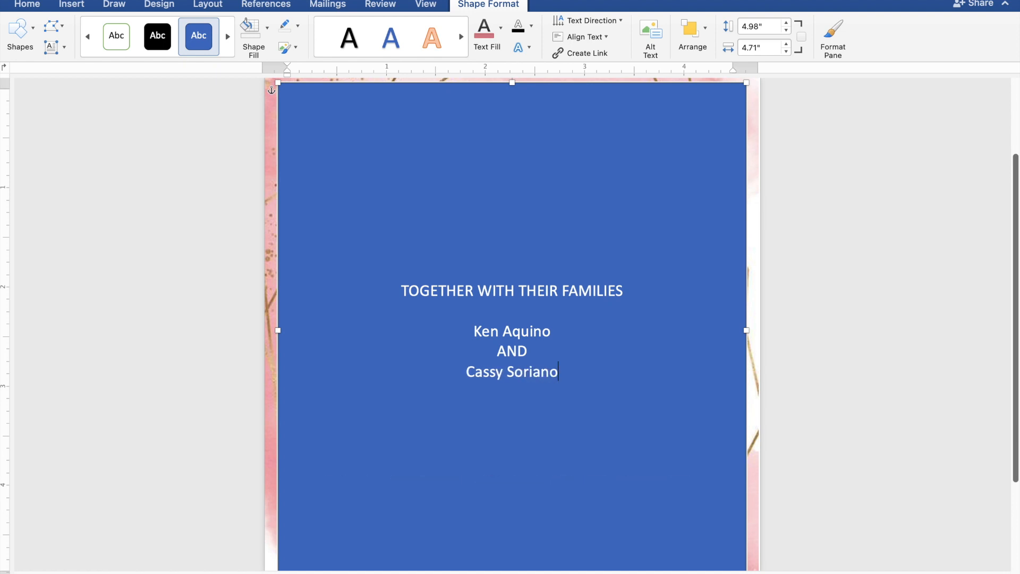
pyautogui.press('Return')
pyautogui.press('Return')
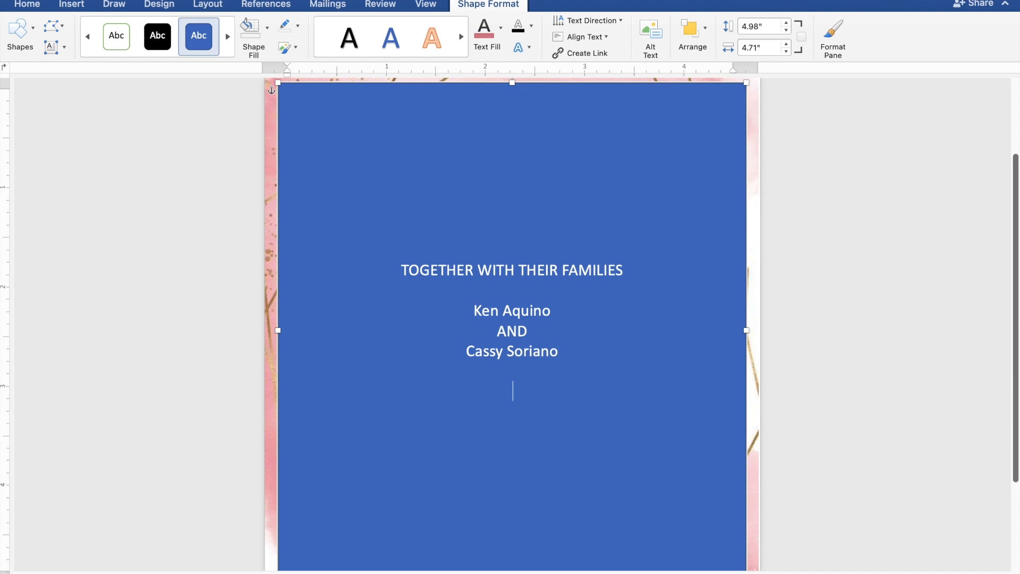
# - Type REQUEST THE PLEASURE OF YOUR PRESENCE and AS THEY JOYFULLY UNITE IN MARRIAGE on two lines
pyautogui.write('REQUEST TT')
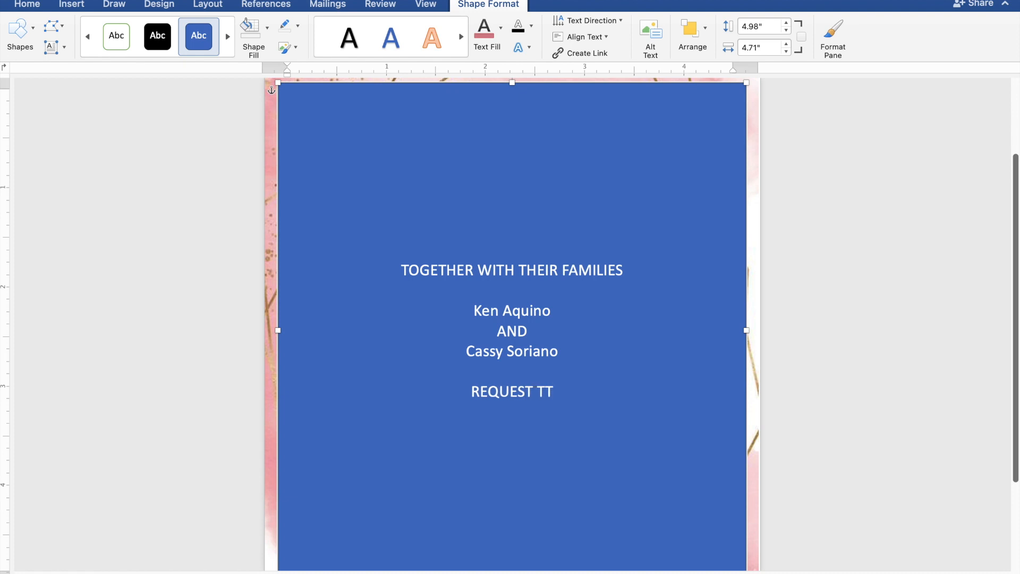
pyautogui.write('HE')
pyautogui.press('BackSpace')
pyautogui.press('BackSpace')
pyautogui.press('BackSpace')
pyautogui.write('HE PLEASU')
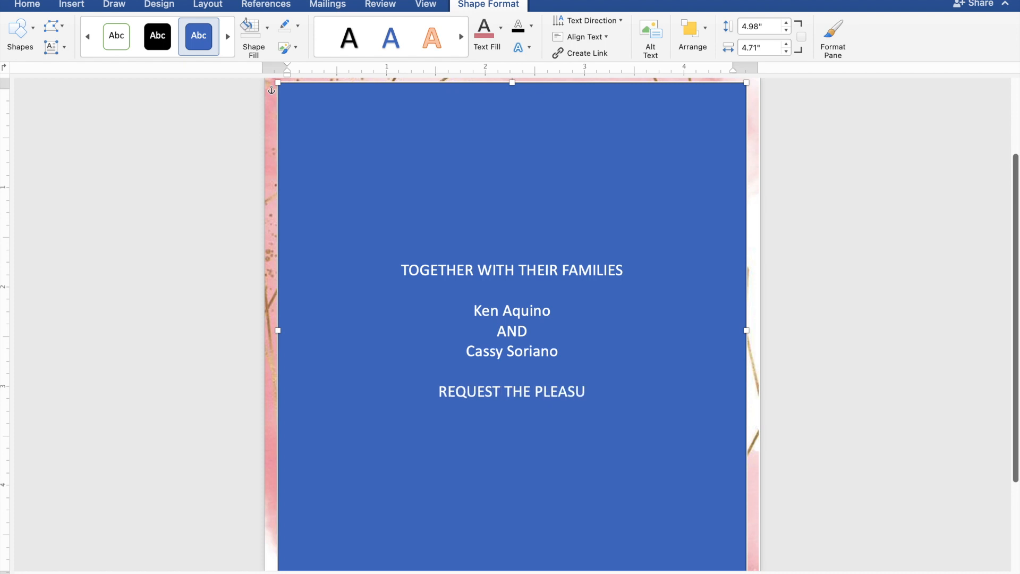
pyautogui.write('RE')
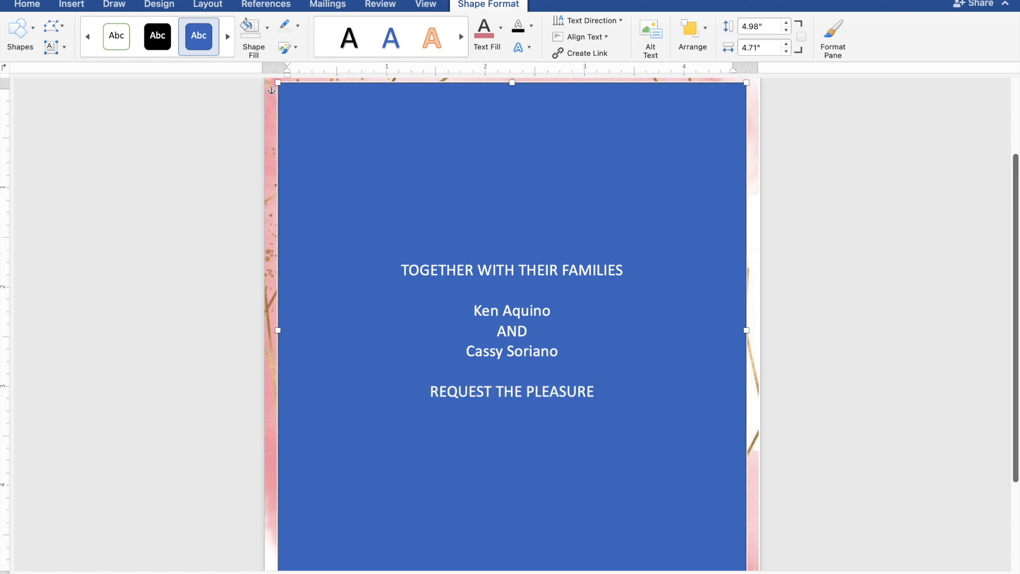
pyautogui.write(' OF')
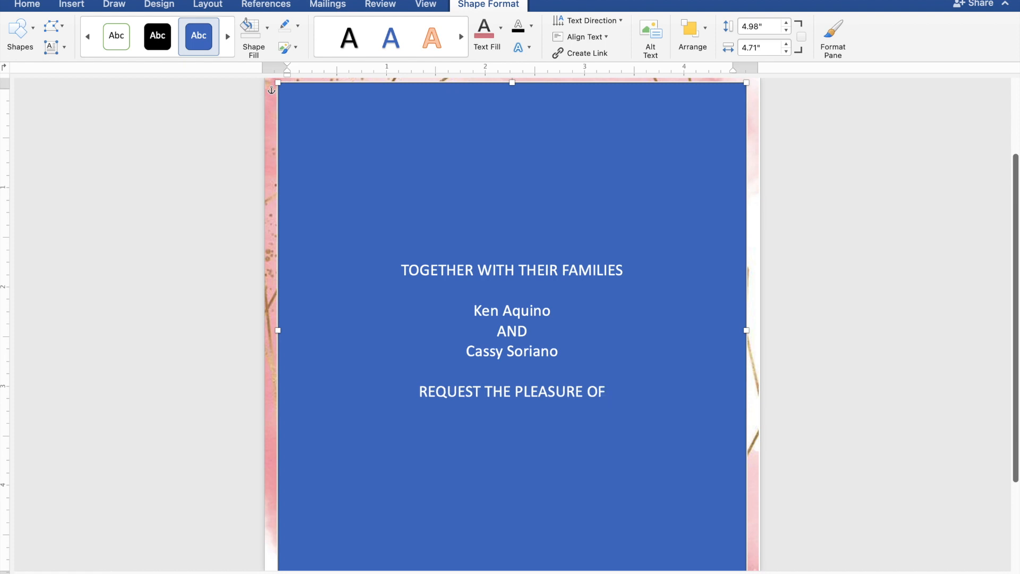
pyautogui.write(' YO')
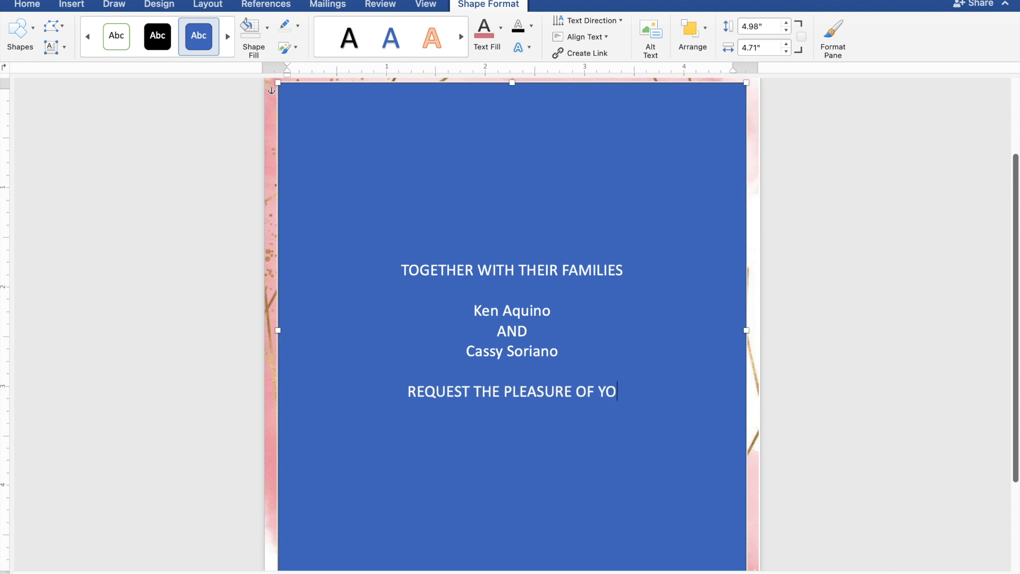
pyautogui.write('UR PRESENCE')
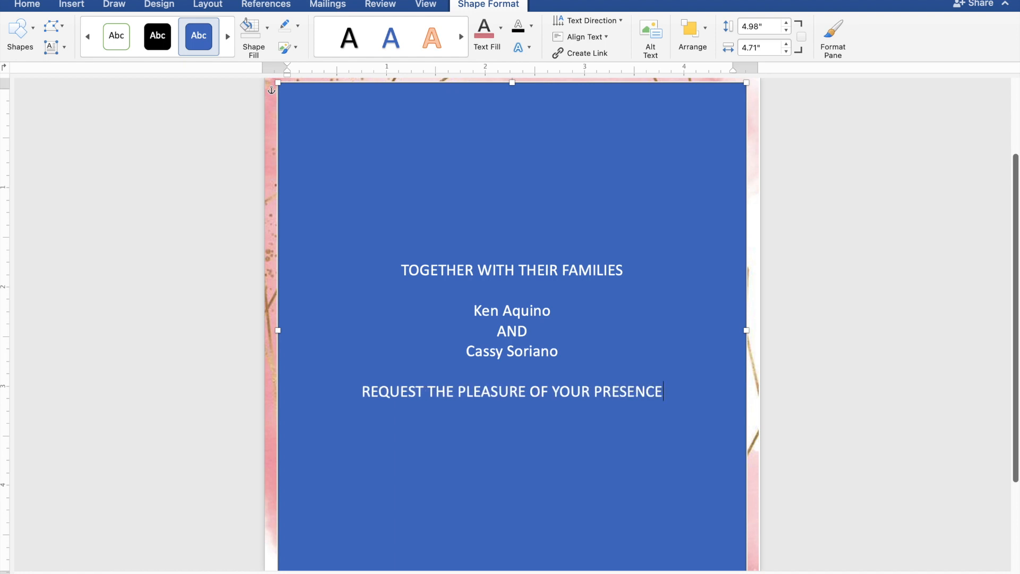
pyautogui.press('Return')
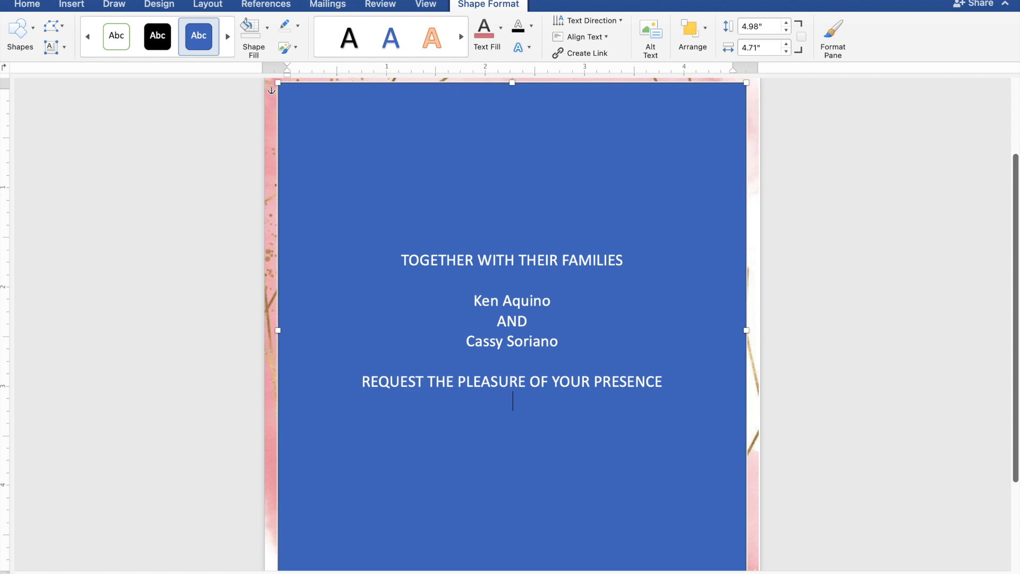
pyautogui.write('AS THEY JOYFULLY')
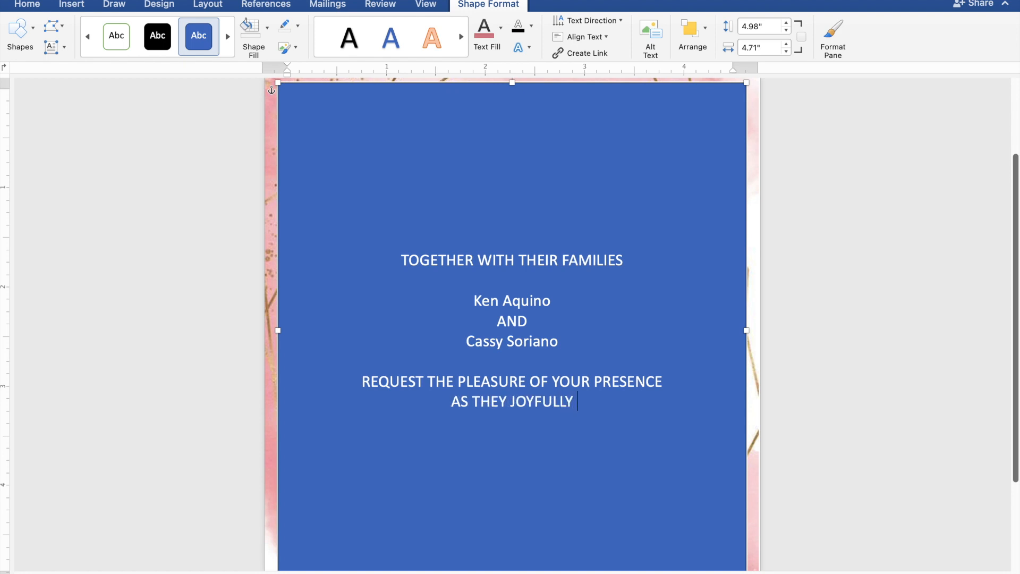
pyautogui.write(' UNI')
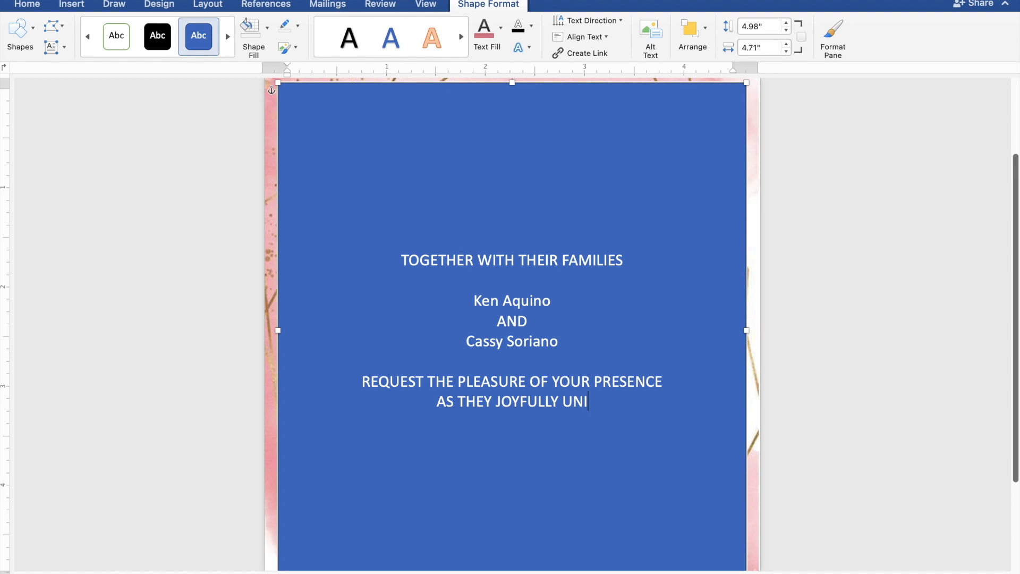
pyautogui.write('TE ')
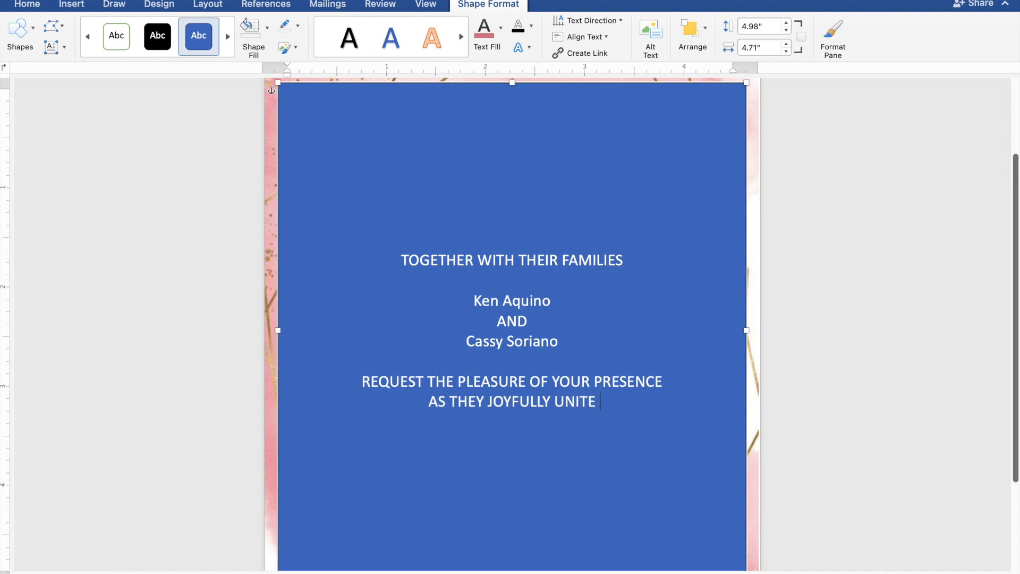
pyautogui.write('IN')
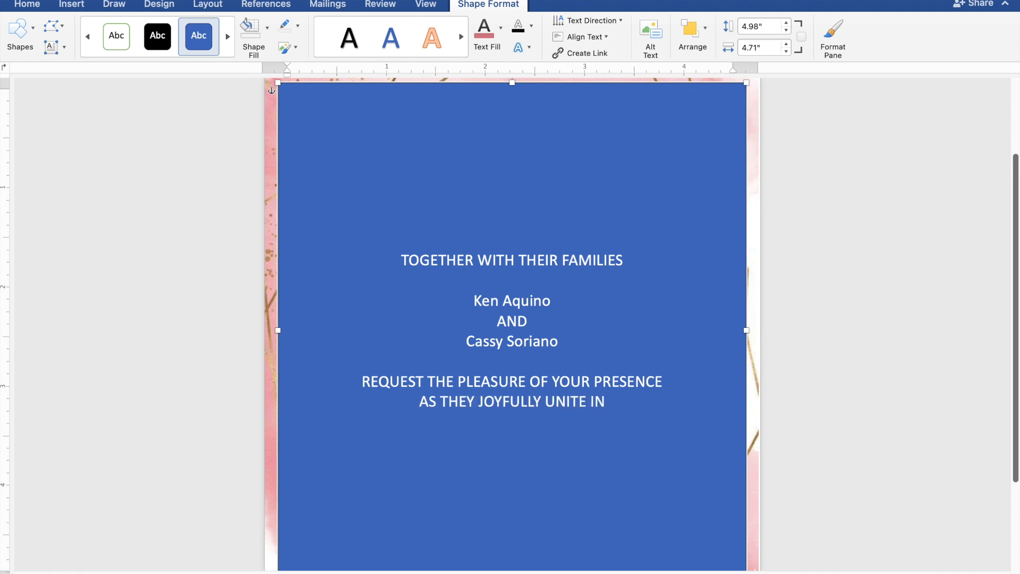
pyautogui.write(' MA')
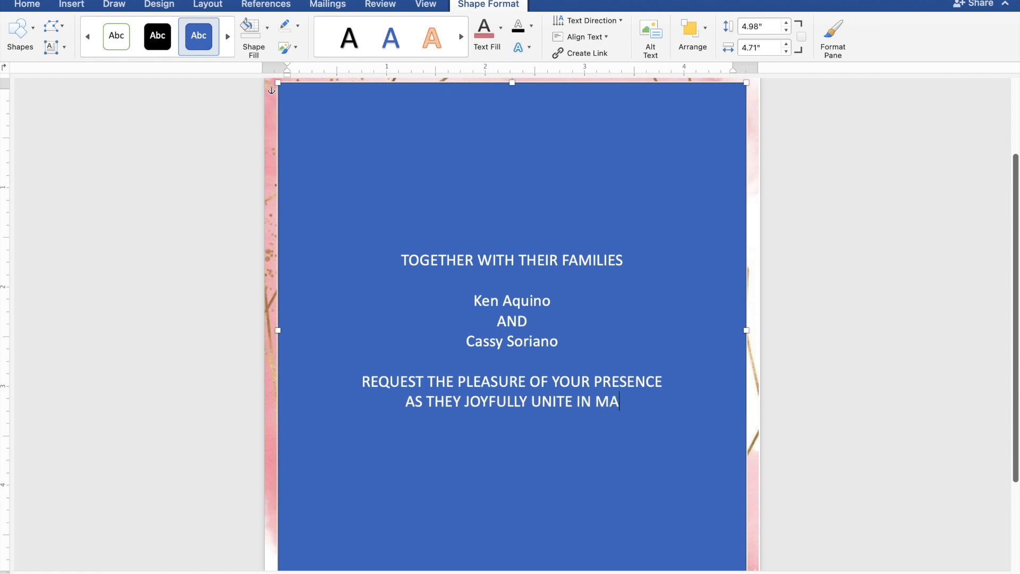
pyautogui.write('RRIAGE')
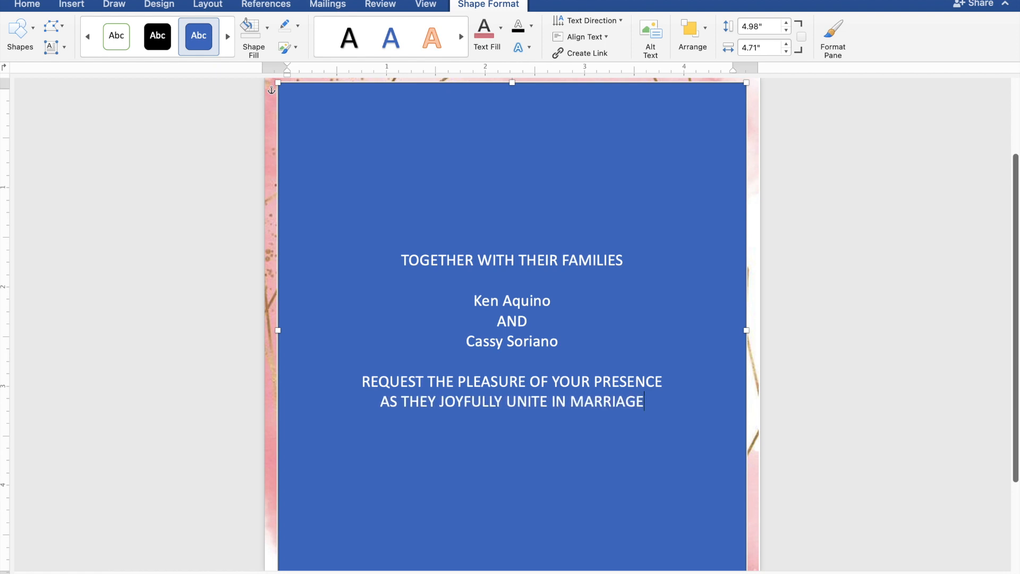
pyautogui.press('Return')
pyautogui.press('Return')
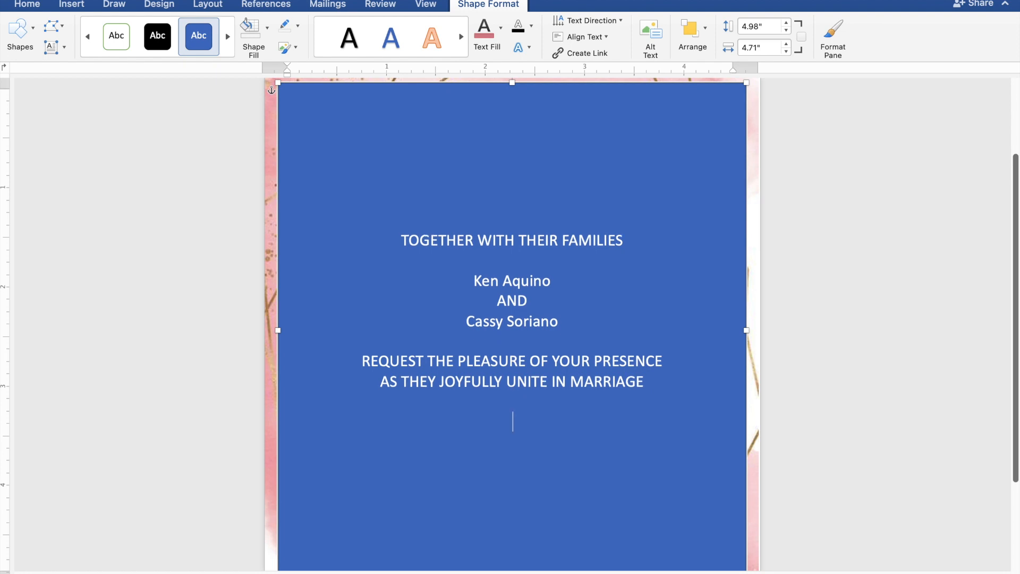
# - Type SUNDAY, MARCH 31, 2024 and 10:00 IN THE MORNING on separate lines
pyautogui.write('SUN')
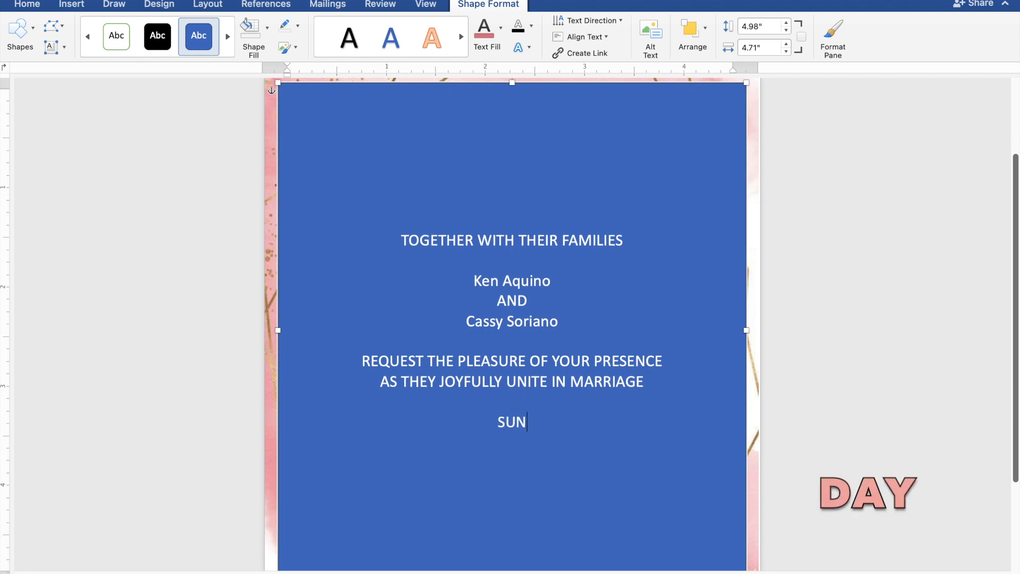
pyautogui.write('DAY')
pyautogui.press('Return')
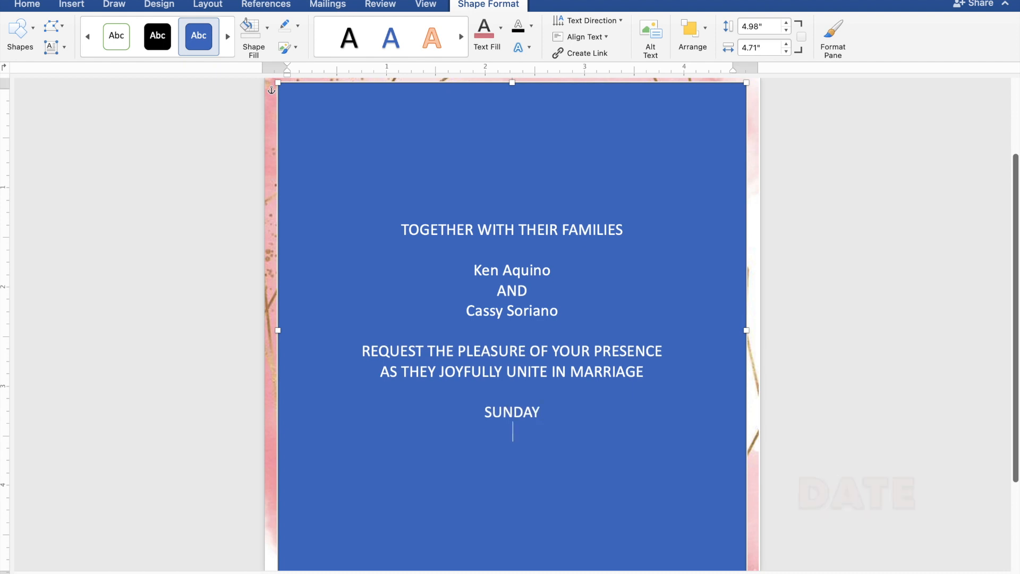
pyautogui.write('MARCH 31')
pyautogui.write(', ')
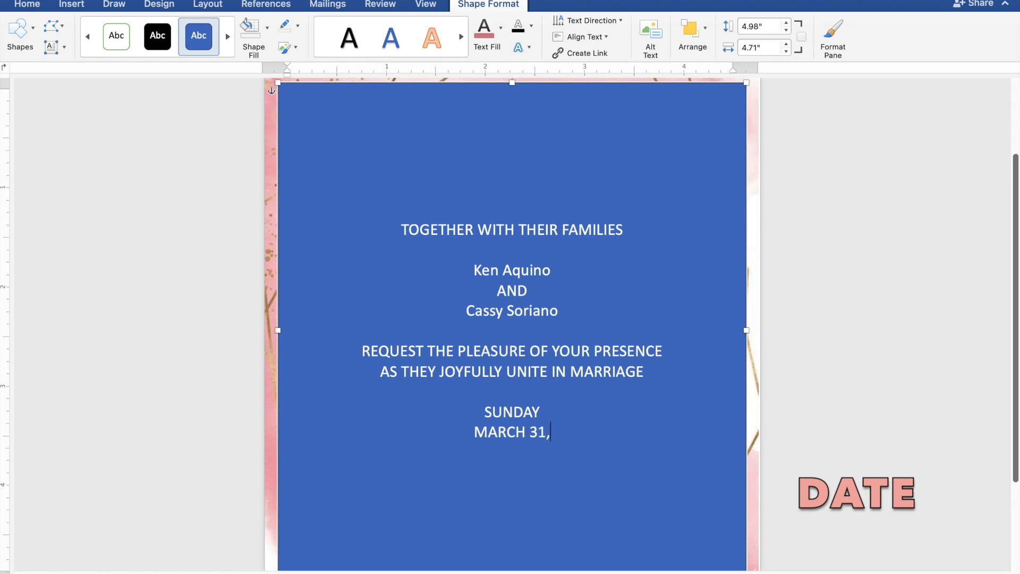
pyautogui.write('2')
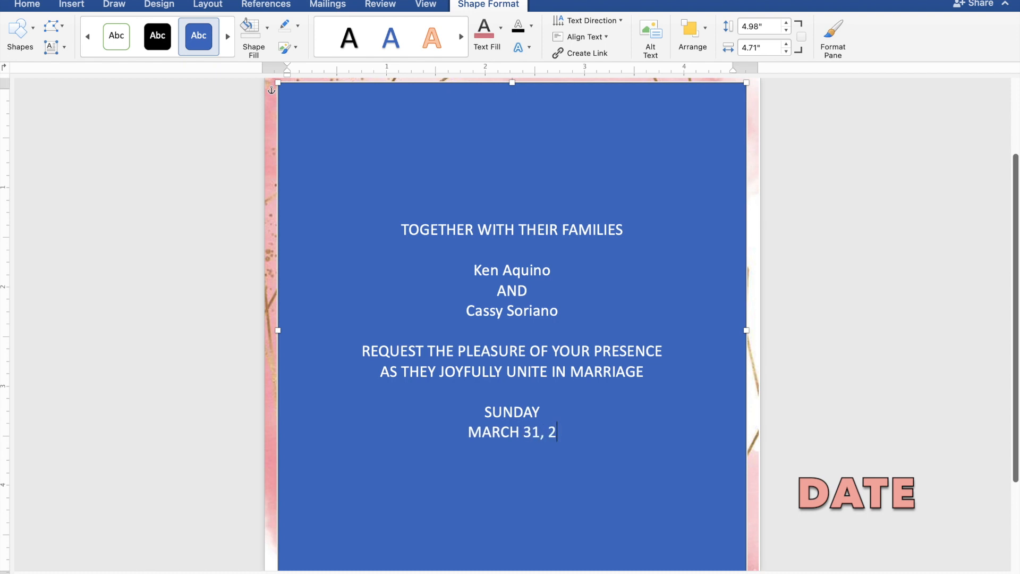
pyautogui.write('024')
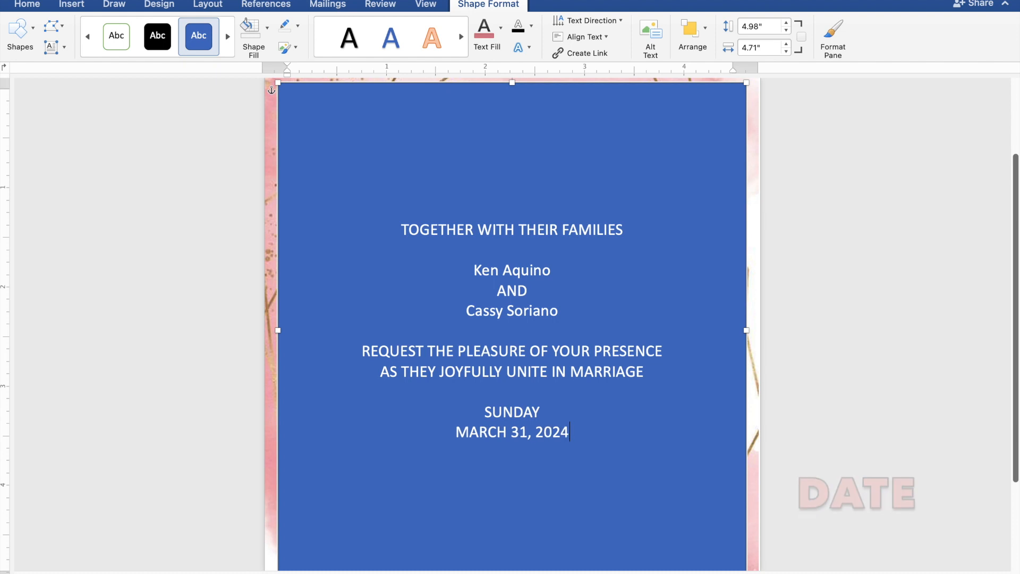
pyautogui.press('Return')
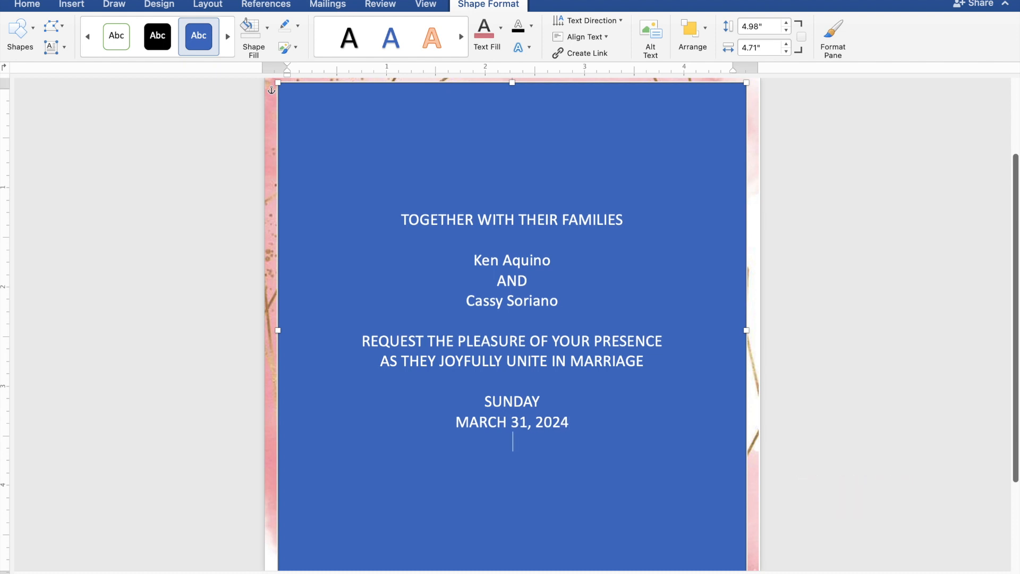
pyautogui.write('10:00 I')
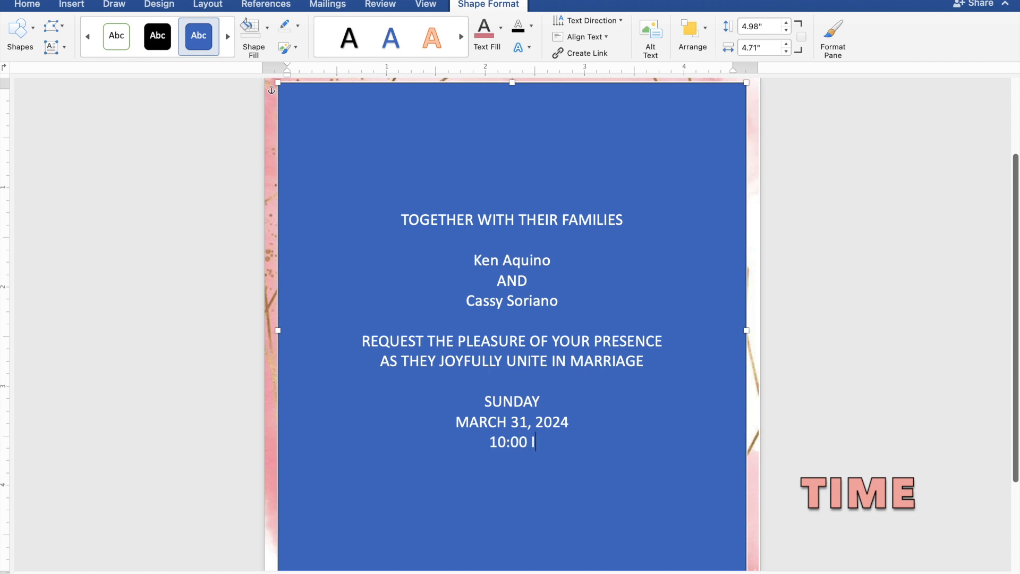
pyautogui.write('N T')
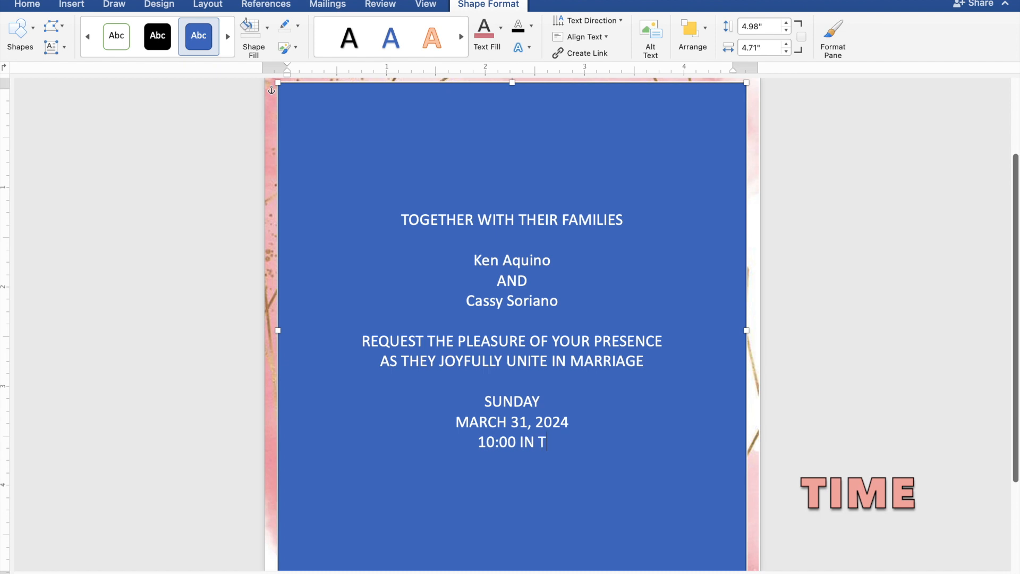
pyautogui.write('HE ')
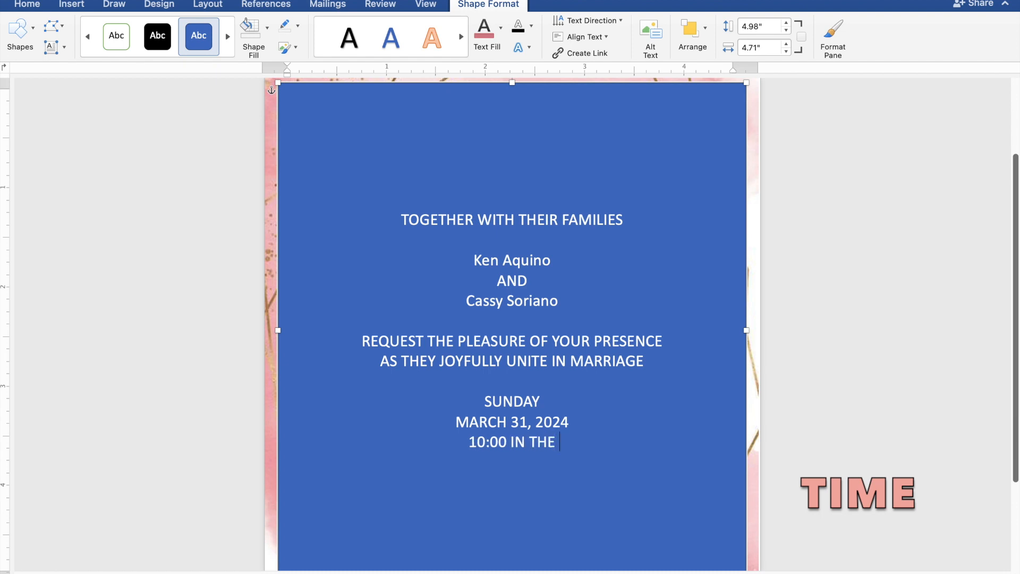
pyautogui.write('MORNING')
pyautogui.press('Return')
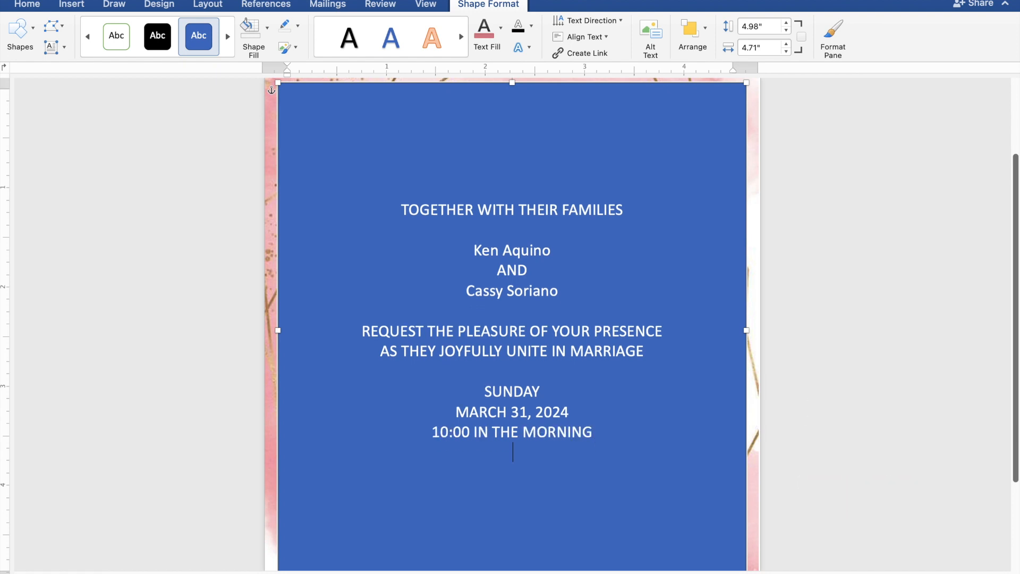
# - Type ST. THOMAS AQUINAS PARISH CHURCH and MANGALDAN, PANGASINAN as the venue lines
pyautogui.write('ST. T')
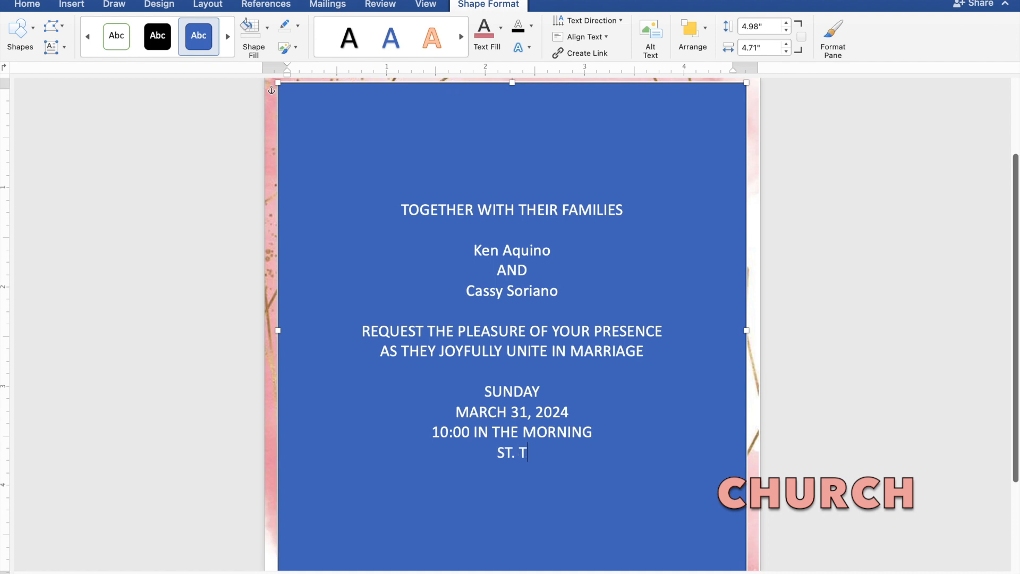
pyautogui.write('HOM')
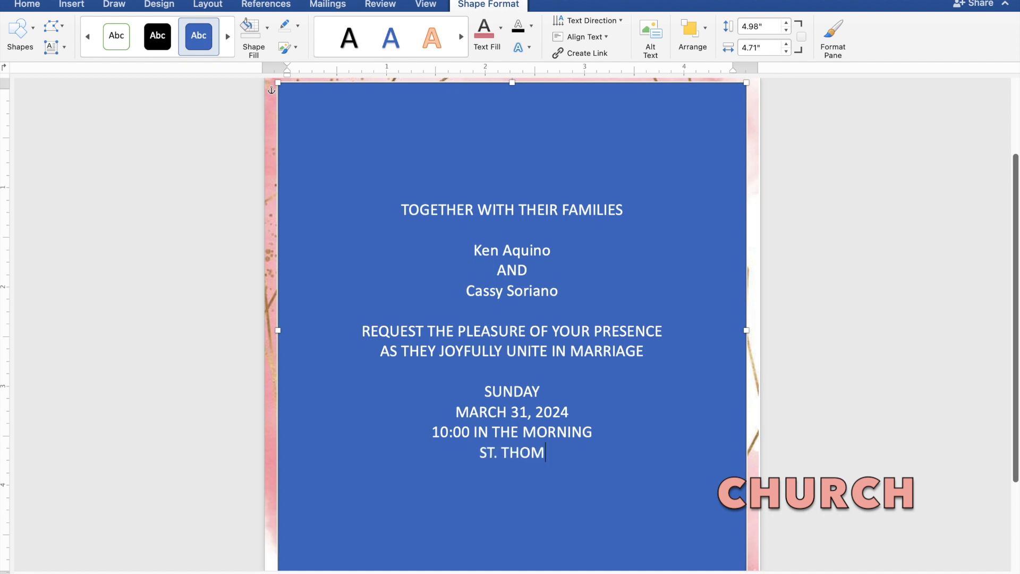
pyautogui.write('AS')
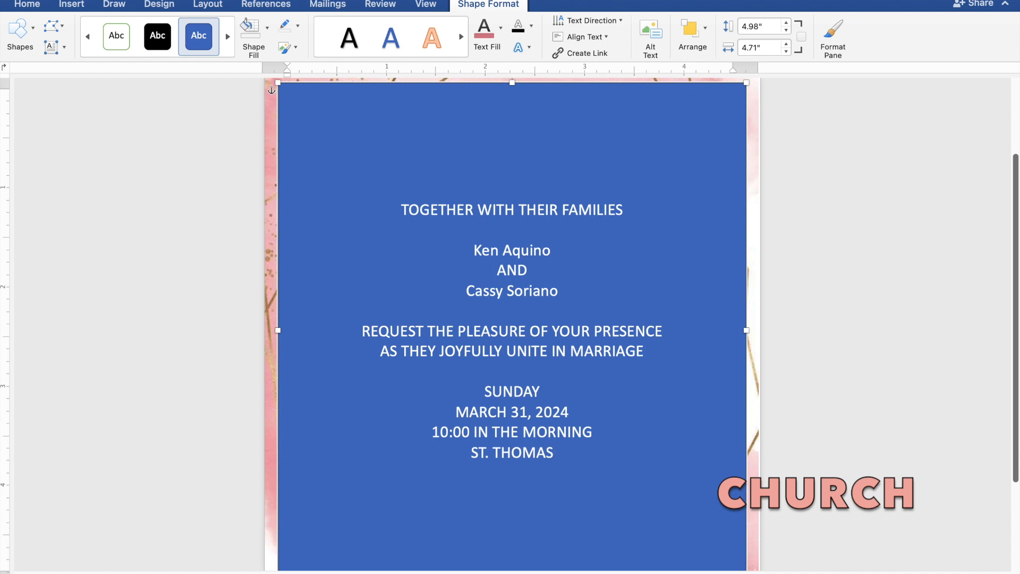
pyautogui.write(' AQ')
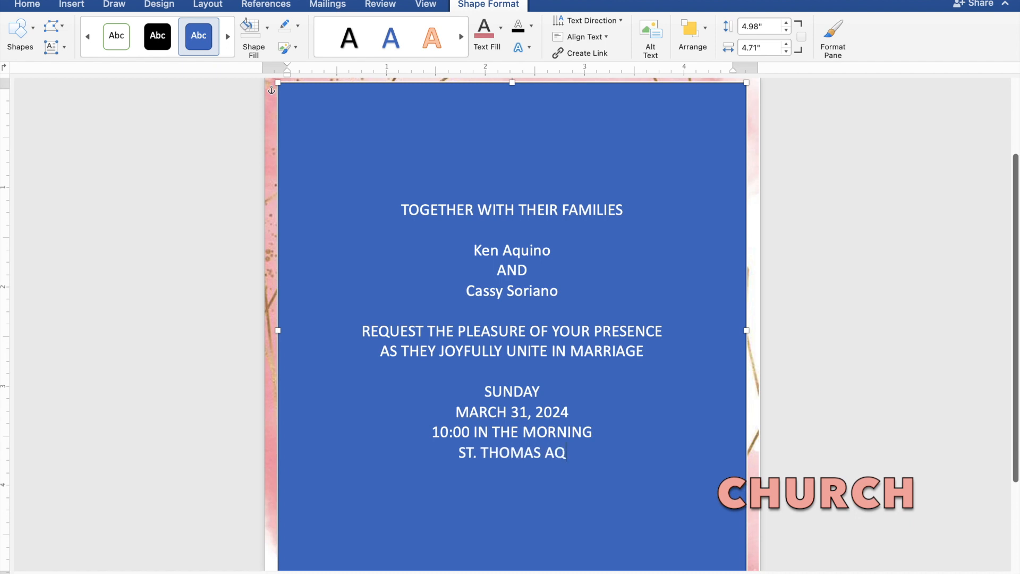
pyautogui.write('UIN')
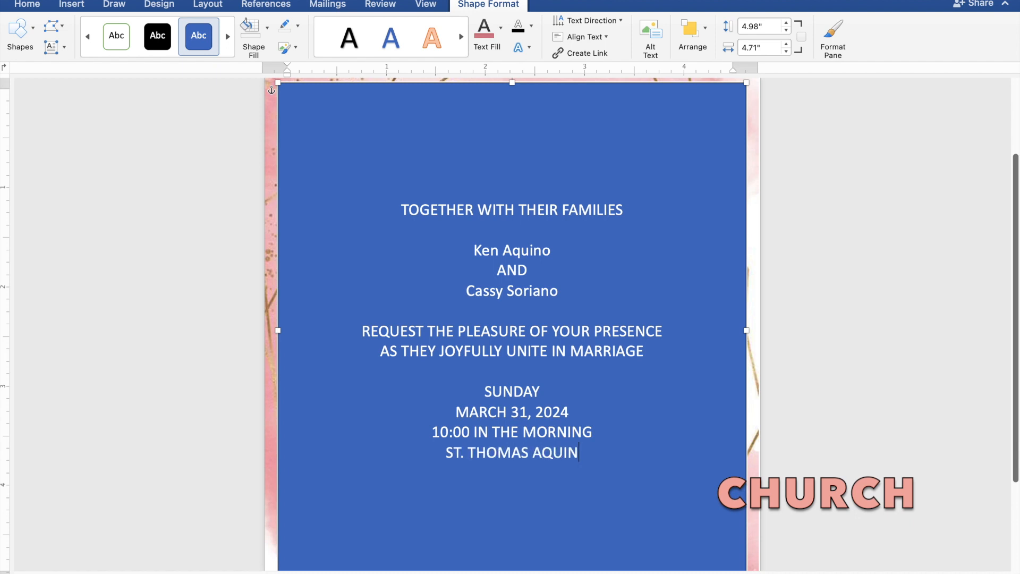
pyautogui.write('AS ')
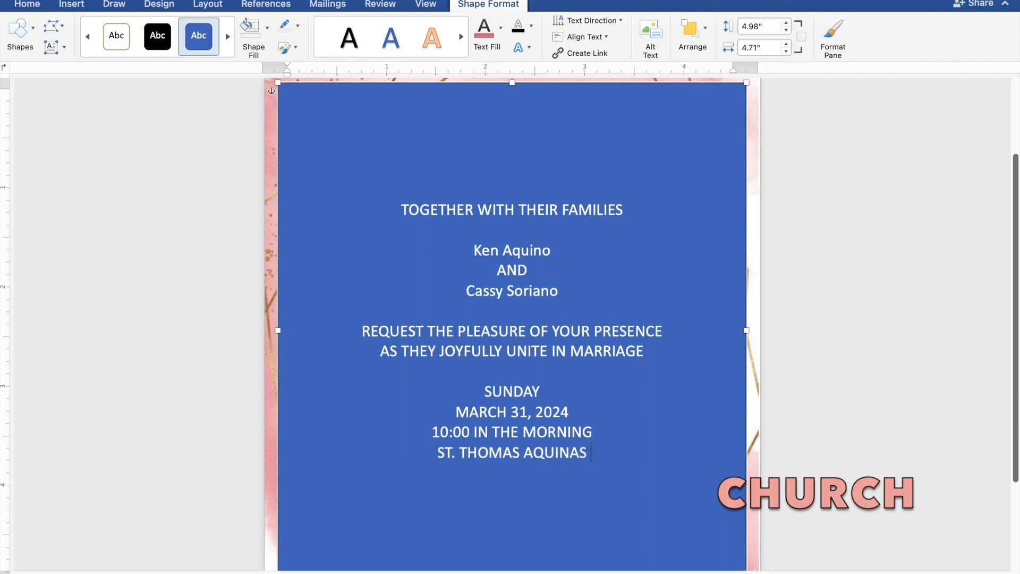
pyautogui.write('PAR')
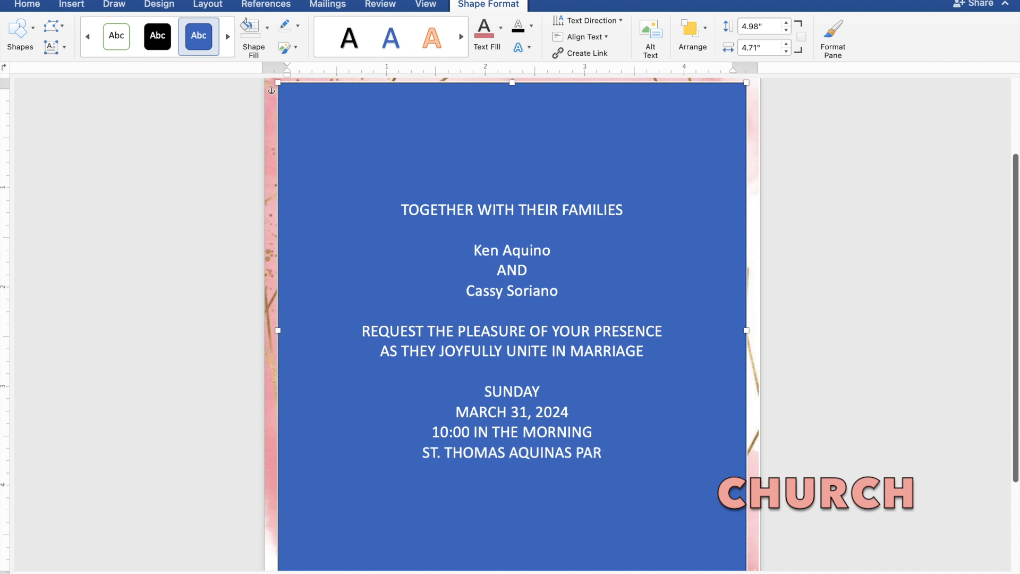
pyautogui.write('IS')
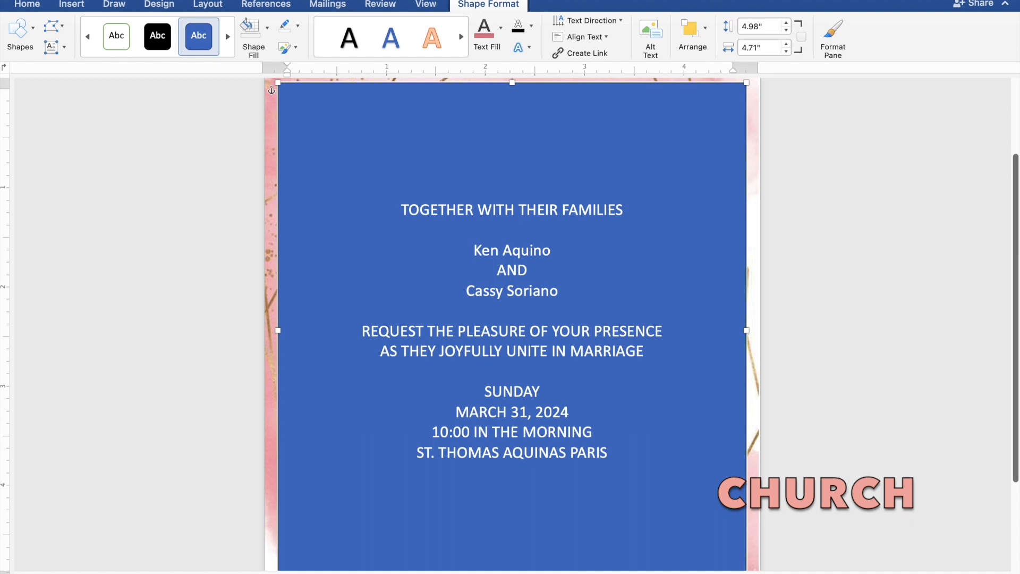
pyautogui.write('H C')
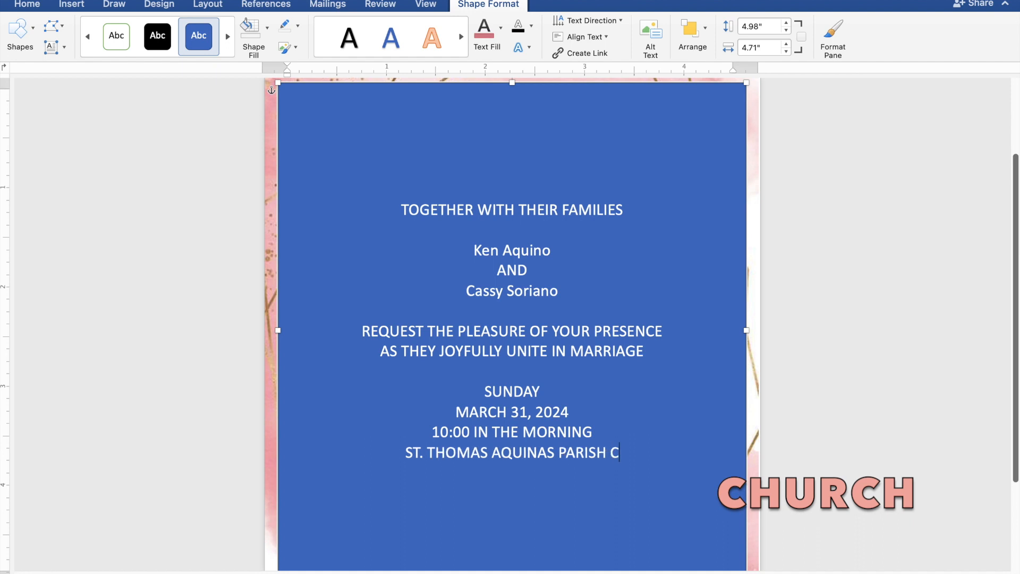
pyautogui.write('HUR')
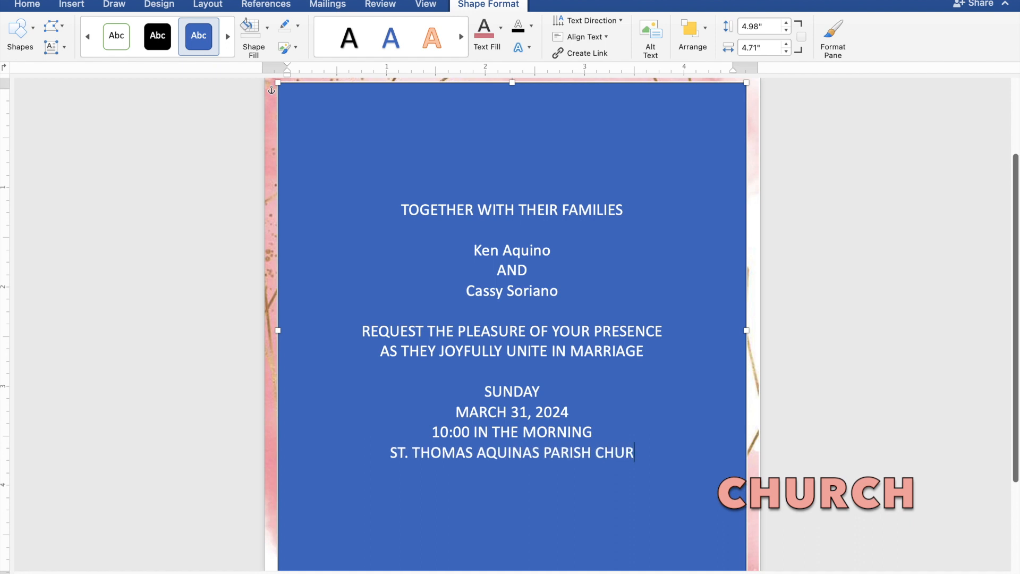
pyautogui.write('CH')
pyautogui.press('Return')
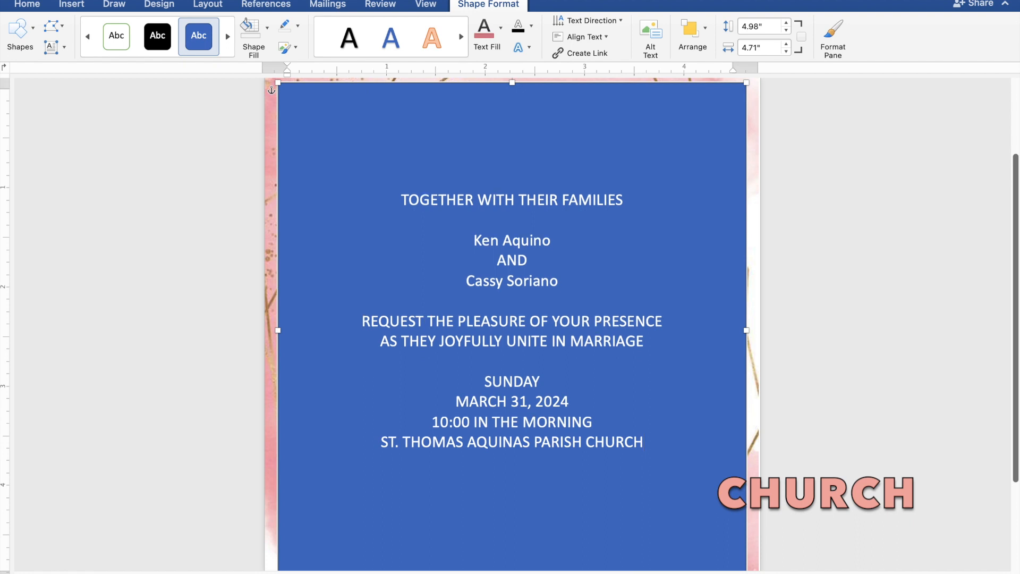
pyautogui.write('MANGALDAN')
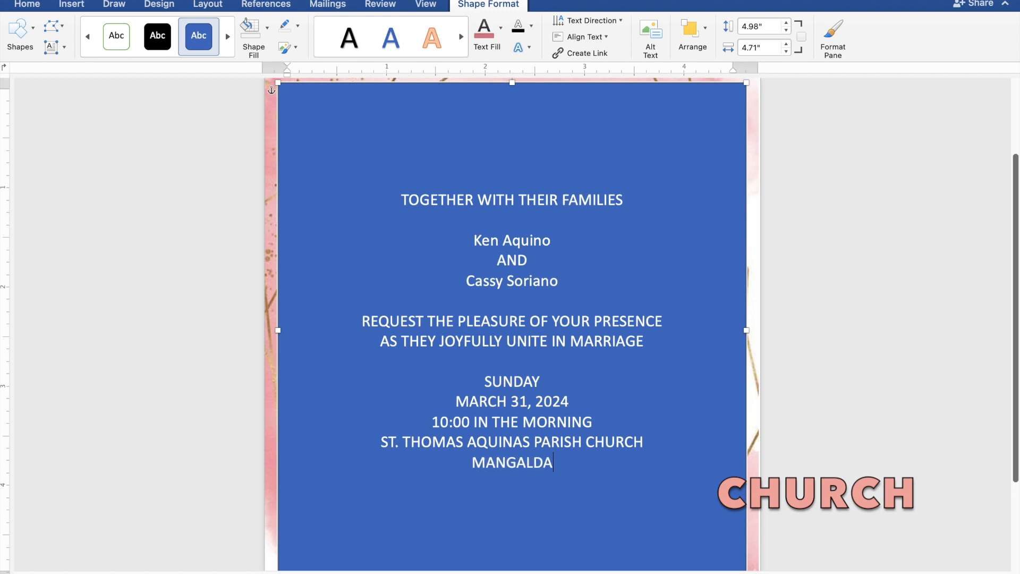
pyautogui.write(',')
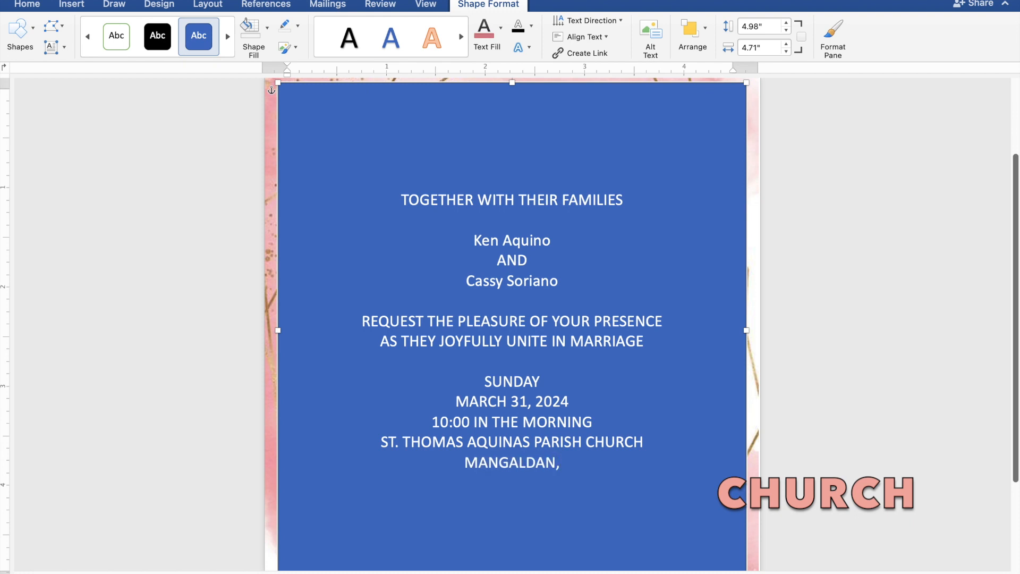
pyautogui.write(' PANGA')
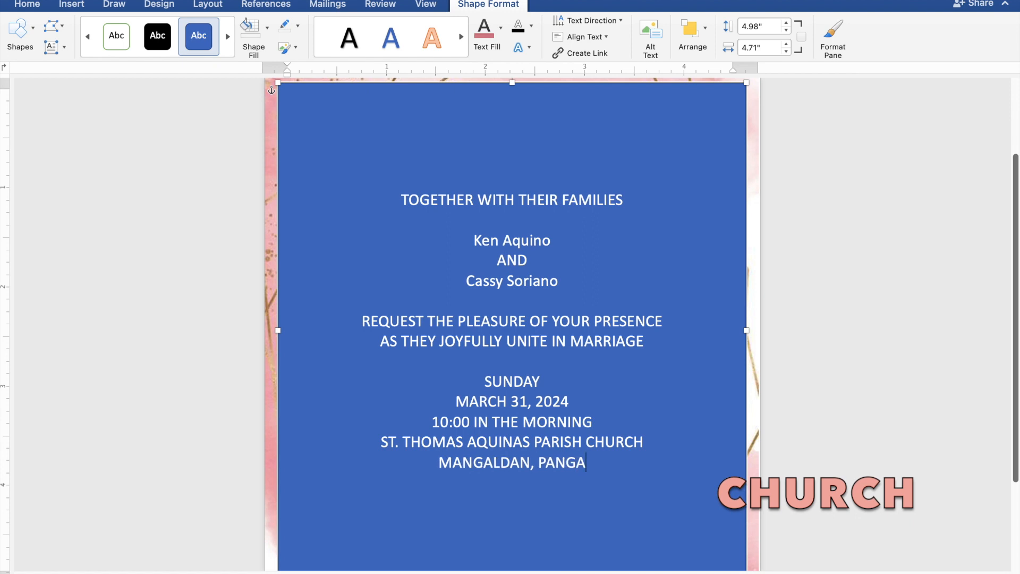
pyautogui.write('SINAN')
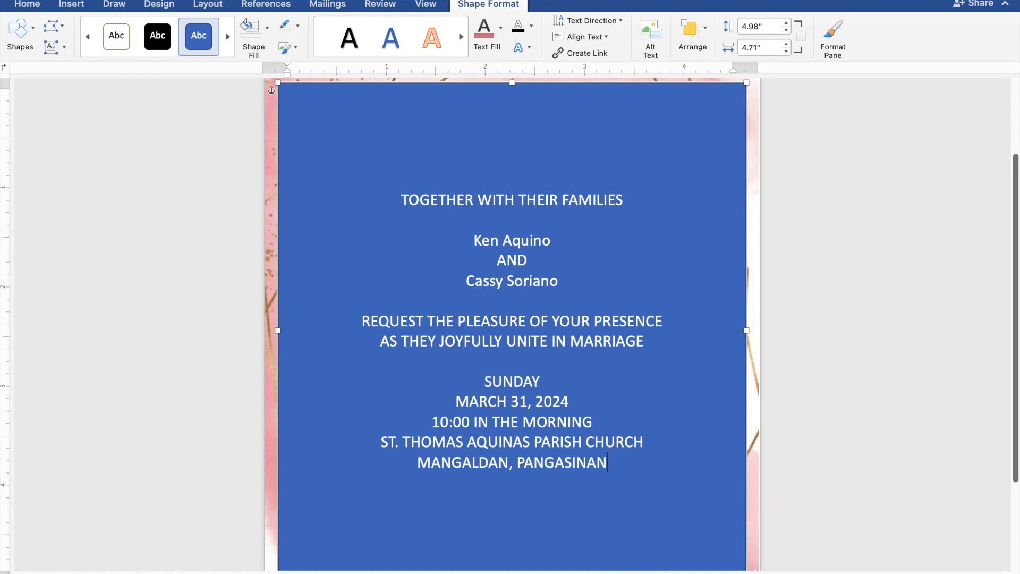
pyautogui.press('Return')
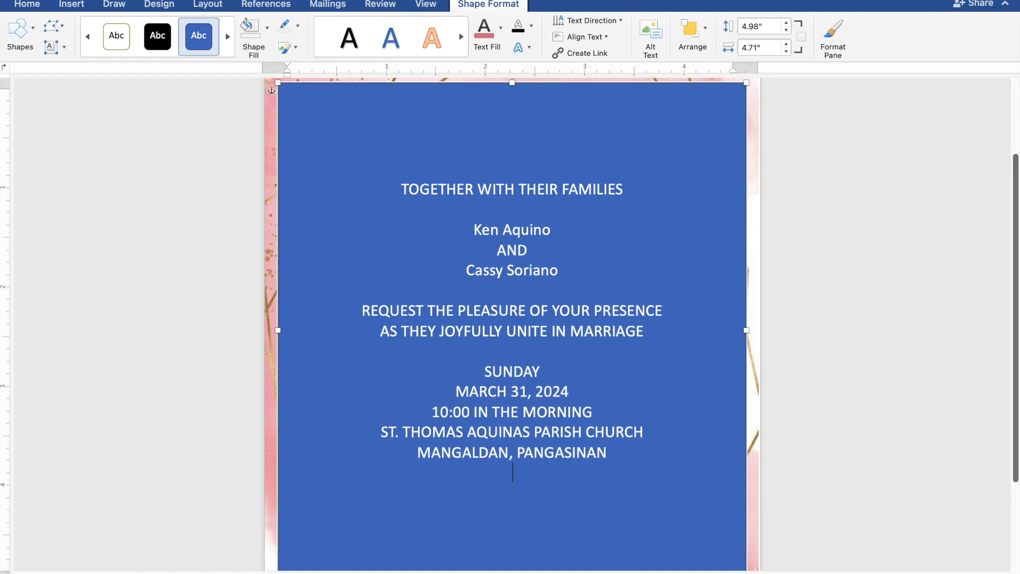
# - Add 'Reception to follow' after a blank line, then select all the invitation text
pyautogui.press('Return')
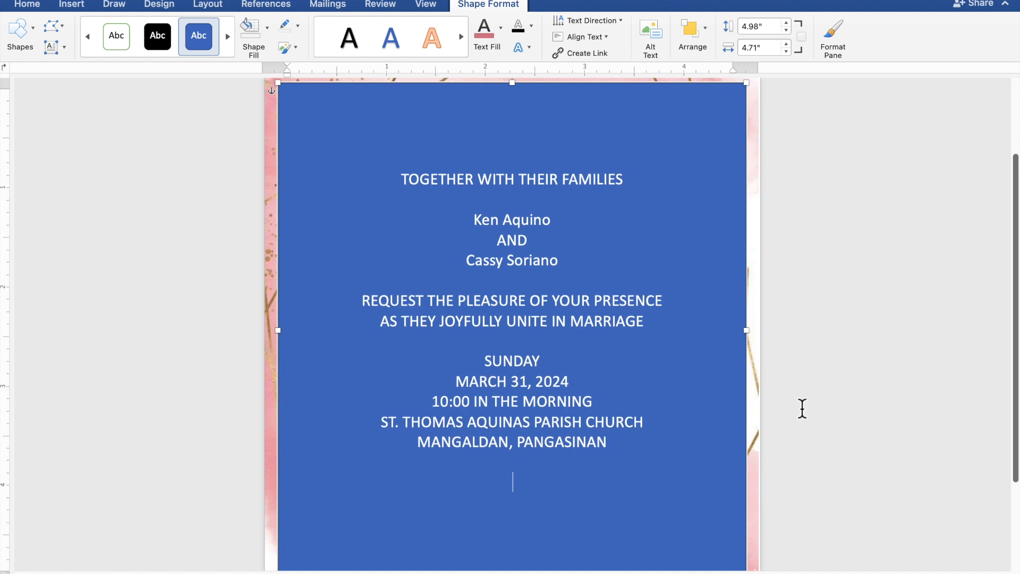
pyautogui.write('Reception')
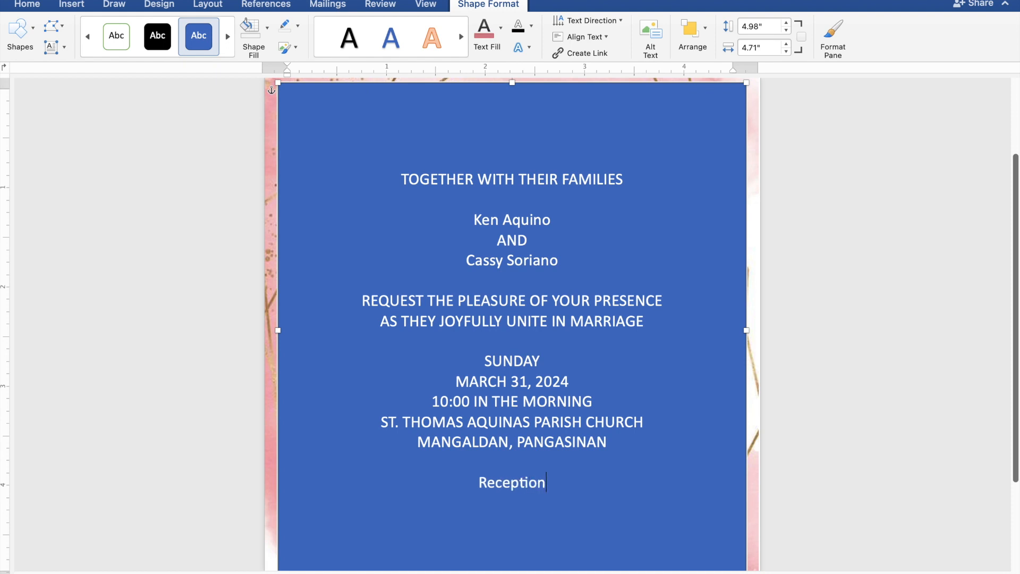
pyautogui.write(' t')
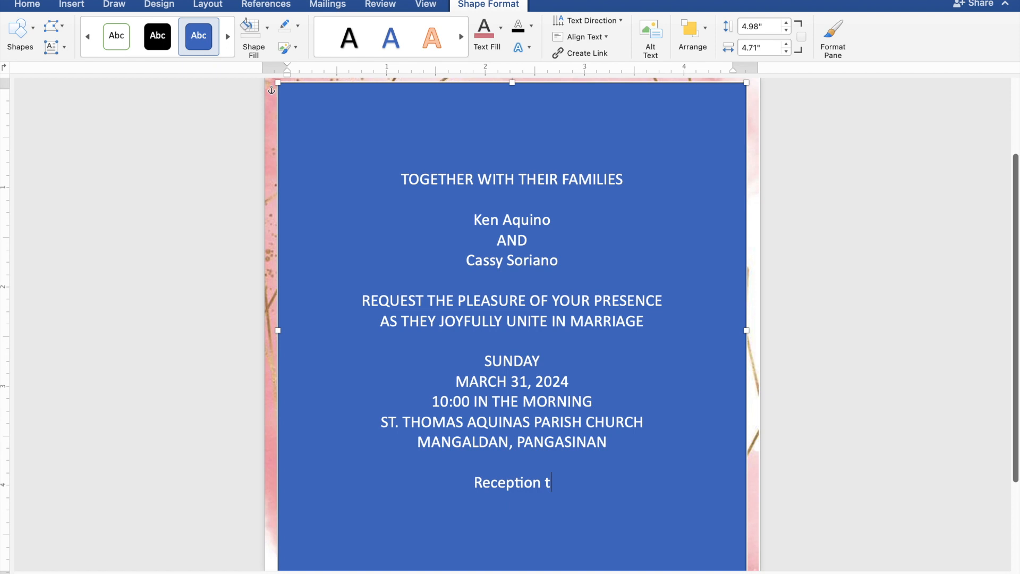
pyautogui.write('o fo')
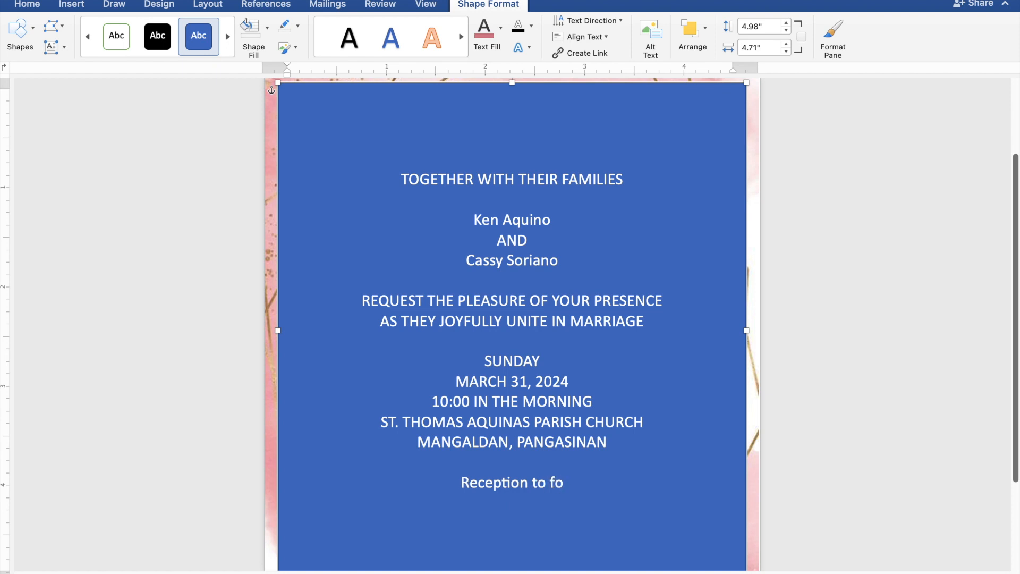
pyautogui.write('llo')
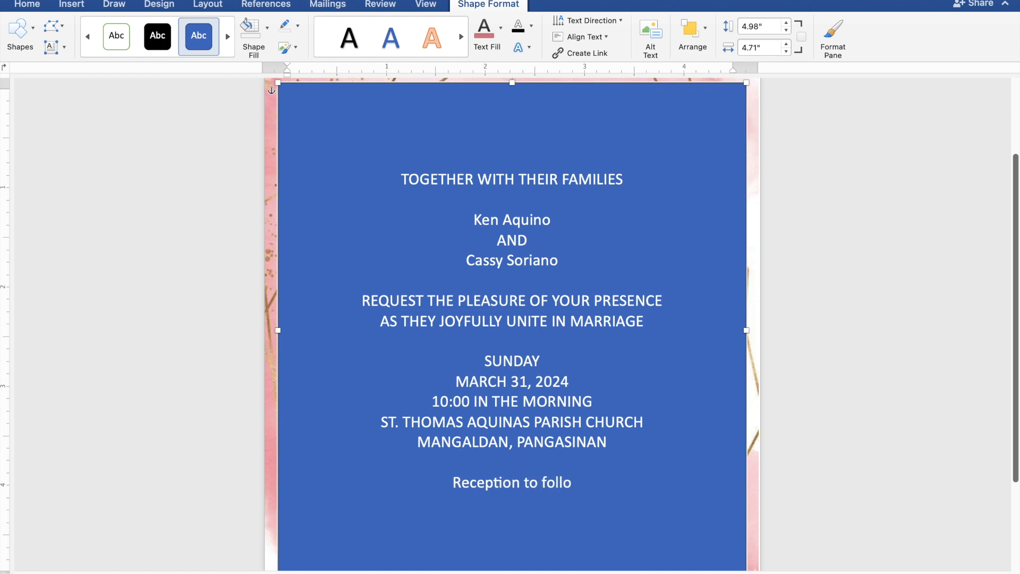
pyautogui.write('w')
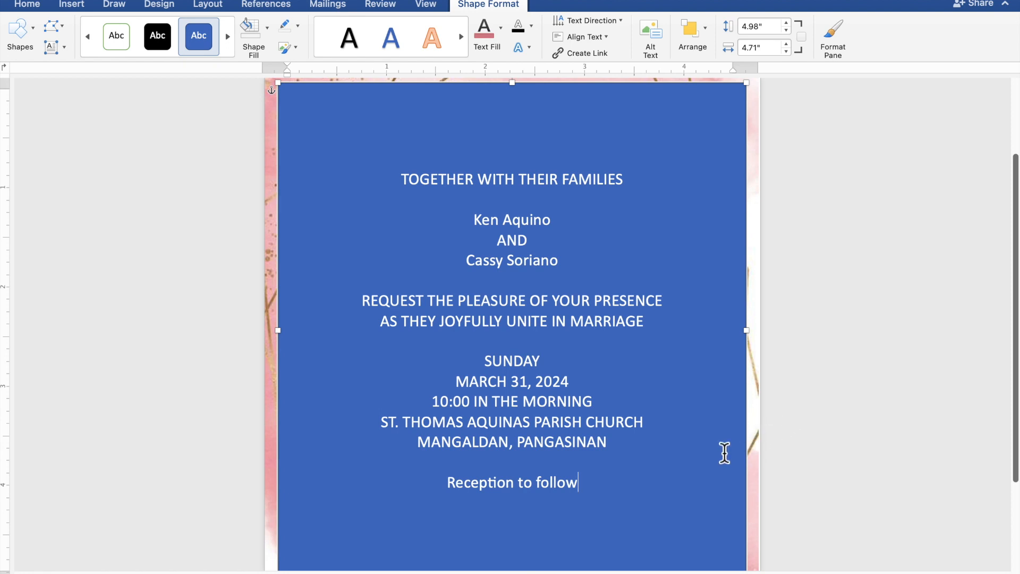
pyautogui.moveTo(588, 483); pyautogui.dragTo(402, 196)
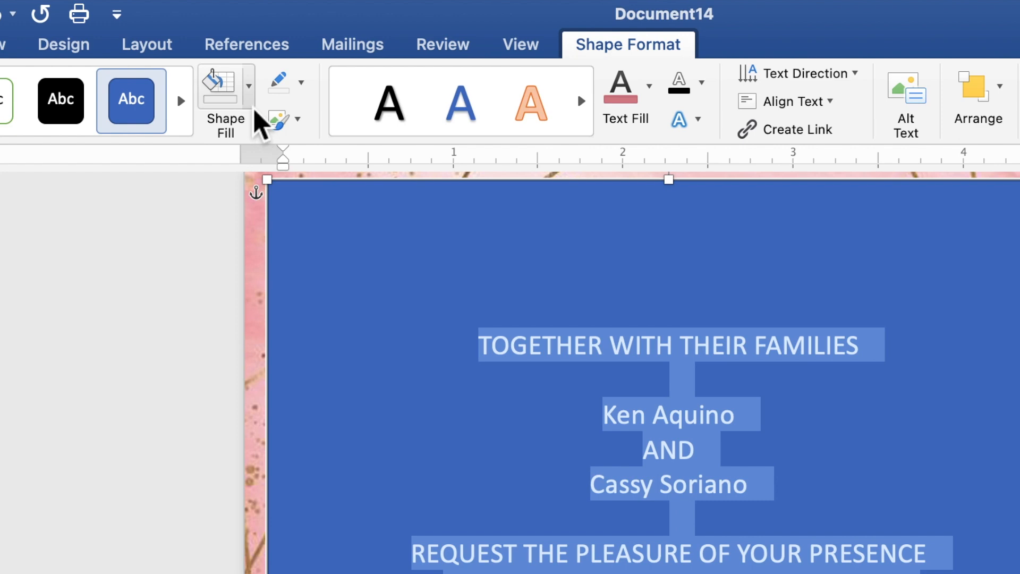
# - Give the text box No Fill and No Outline, and colour its text the recent pink
pyautogui.click(253, 112)
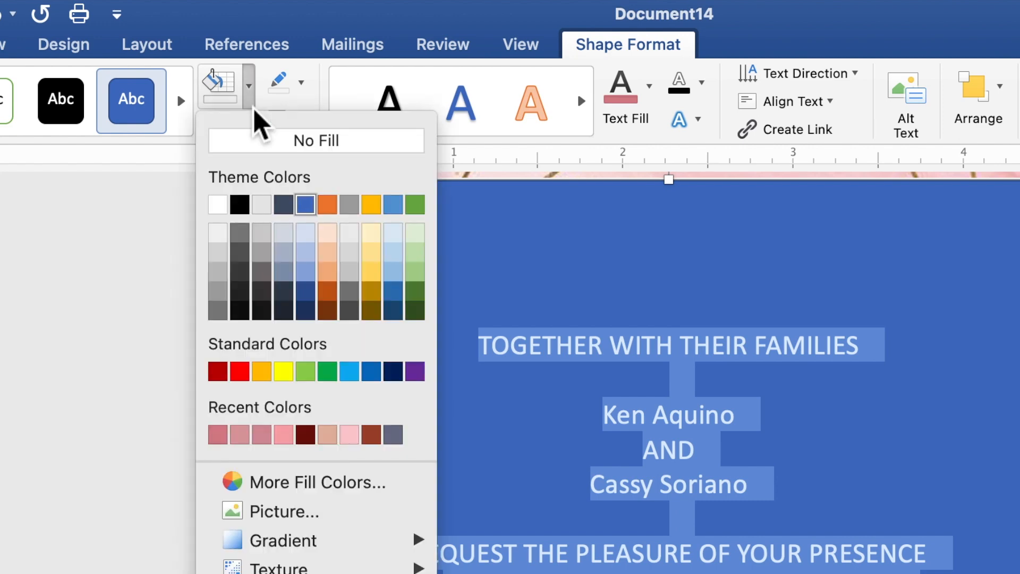
pyautogui.click(258, 147)
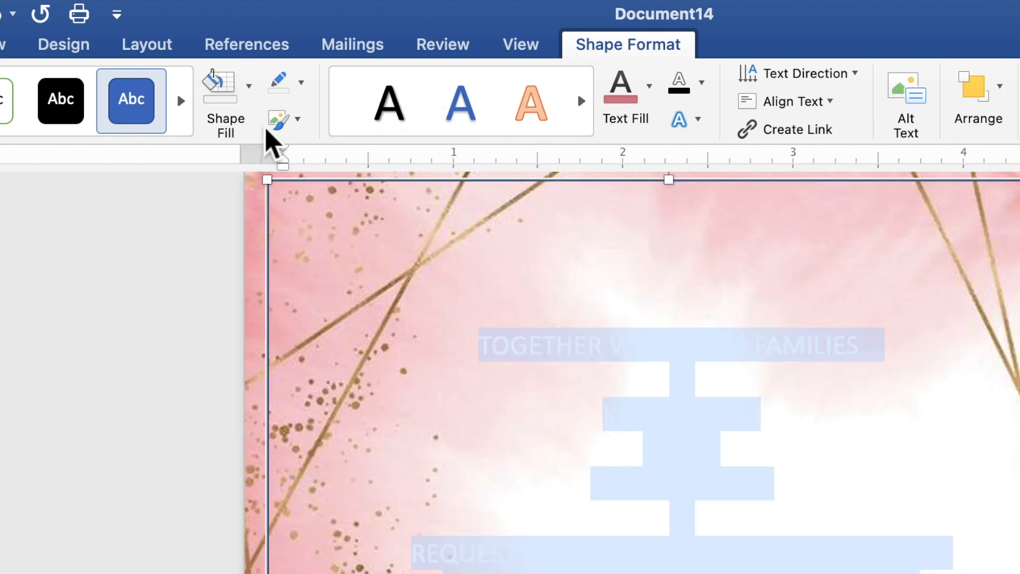
pyautogui.click(301, 85)
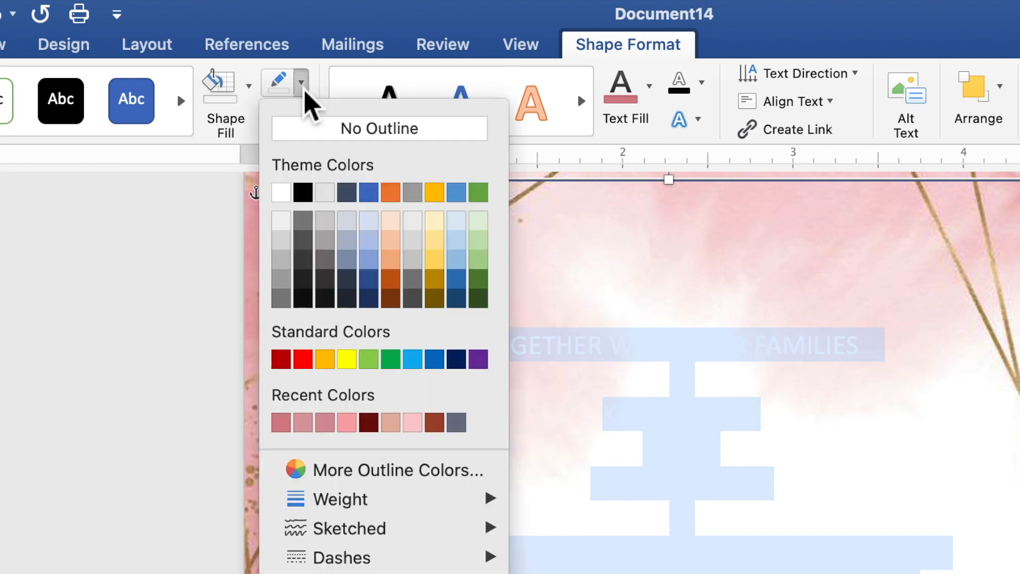
pyautogui.click(312, 139)
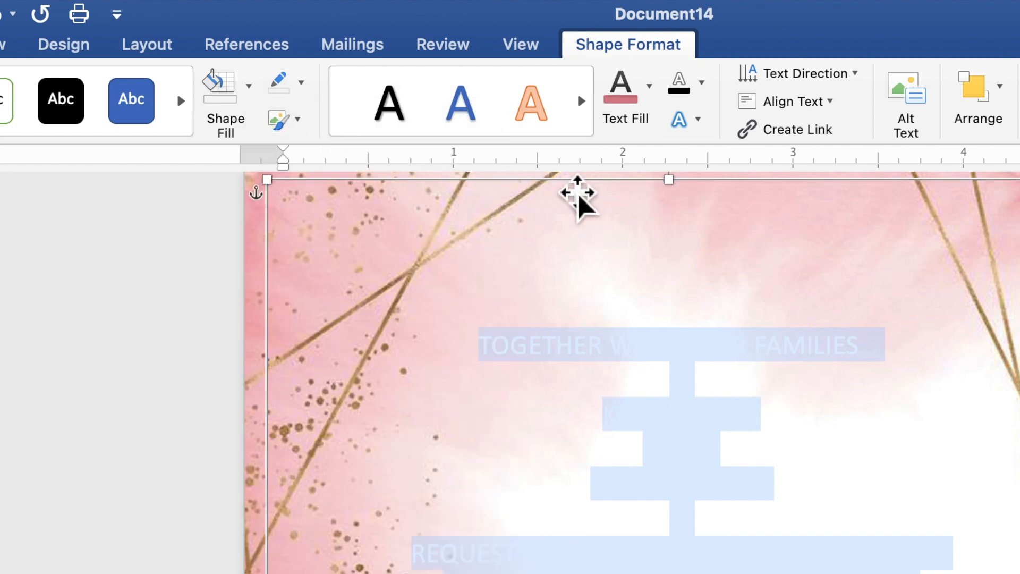
pyautogui.click(654, 103)
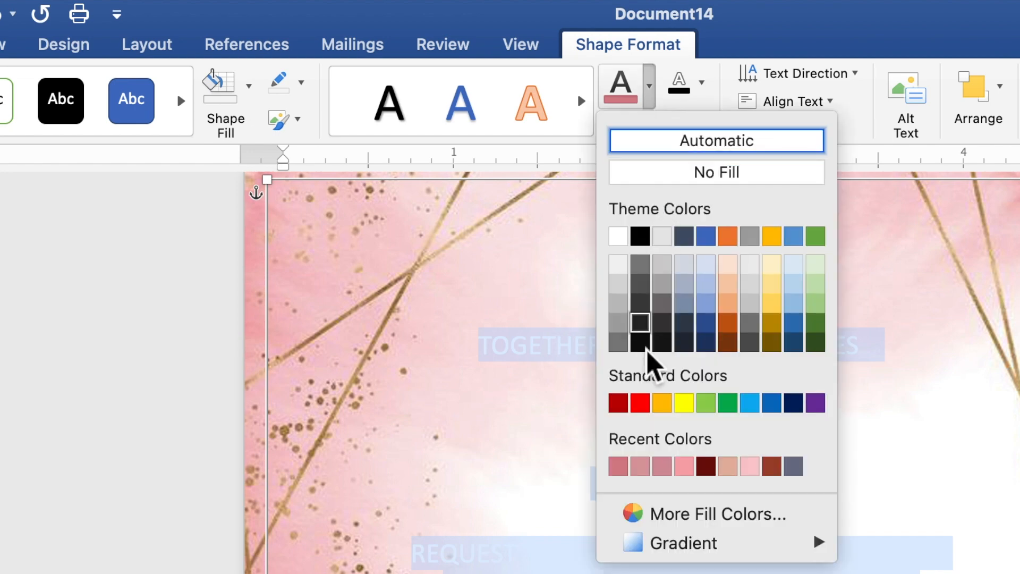
pyautogui.click(621, 467)
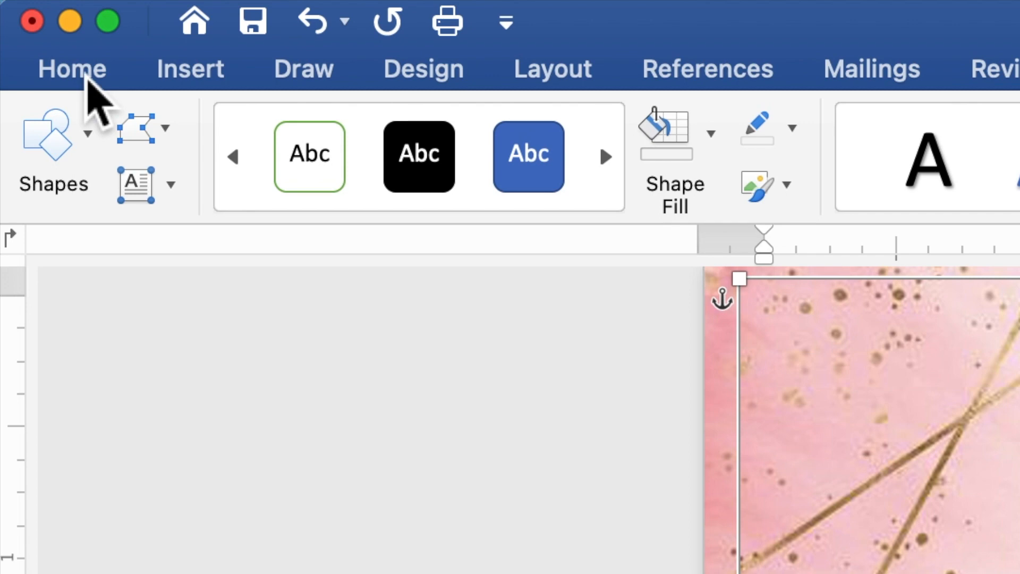
# - Format all the invitation text as Times New Roman, size 10
pyautogui.click(85, 75)
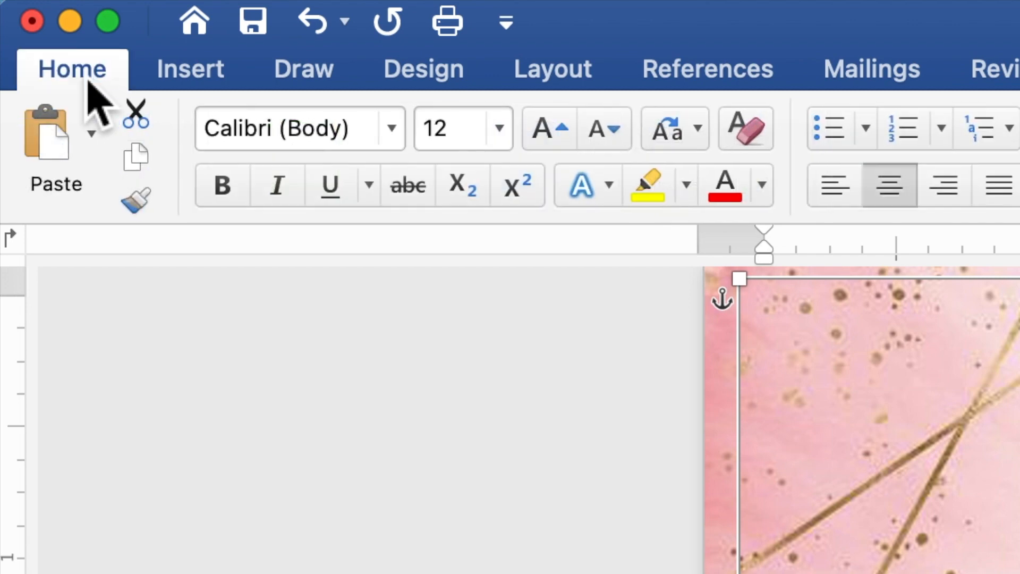
pyautogui.click(396, 142)
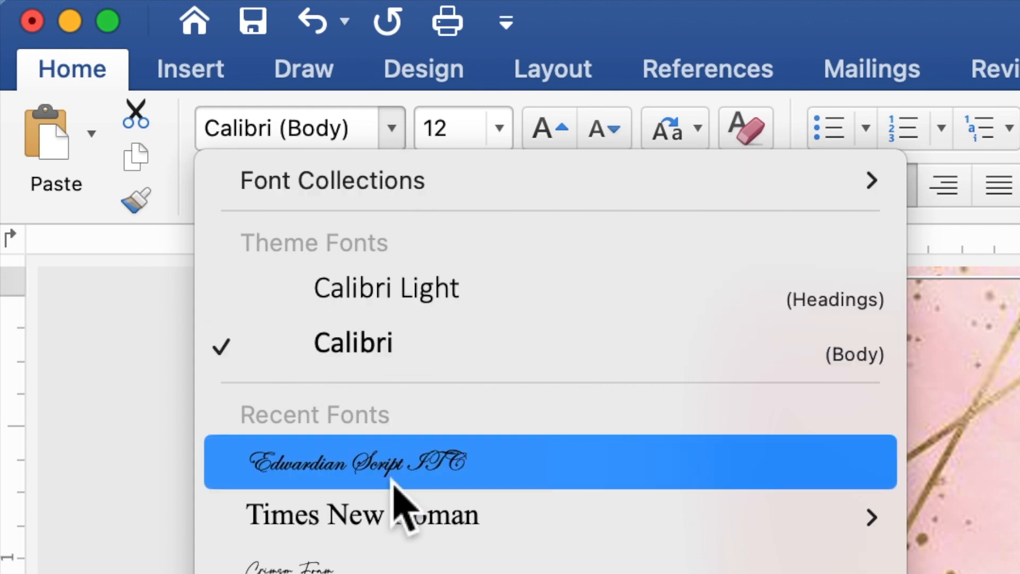
pyautogui.moveTo(396, 521)
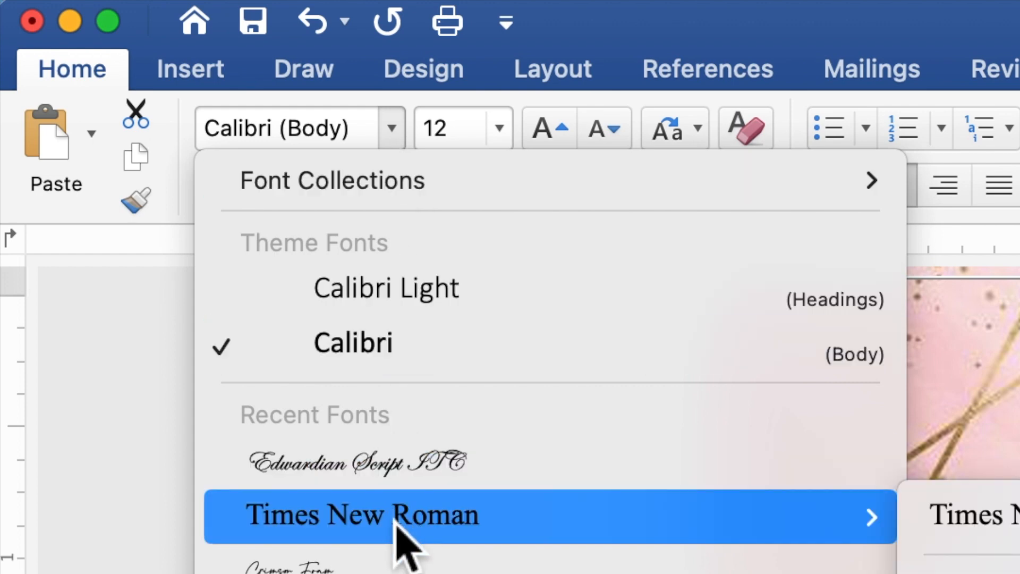
pyautogui.click(397, 523)
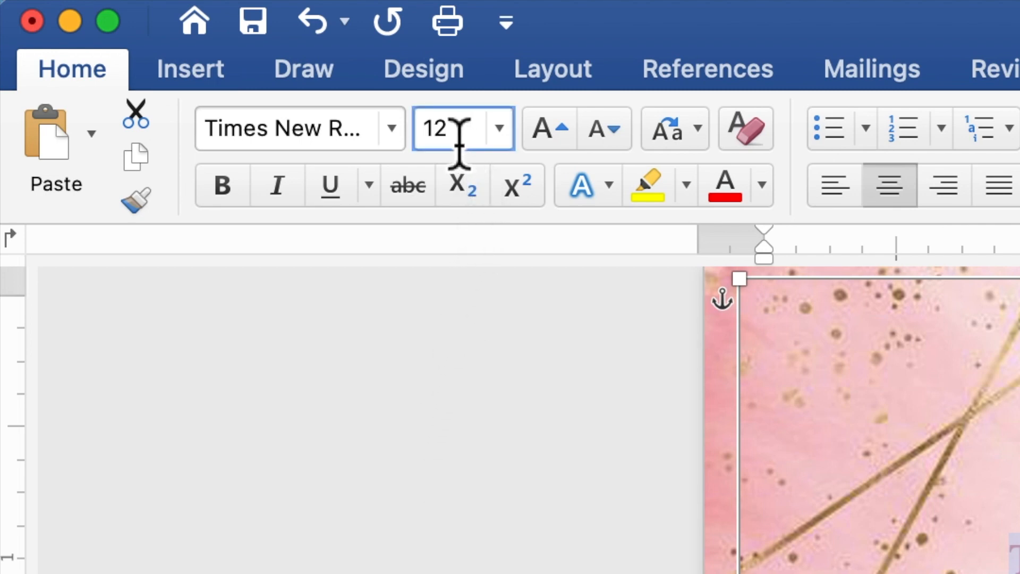
pyautogui.click(425, 141)
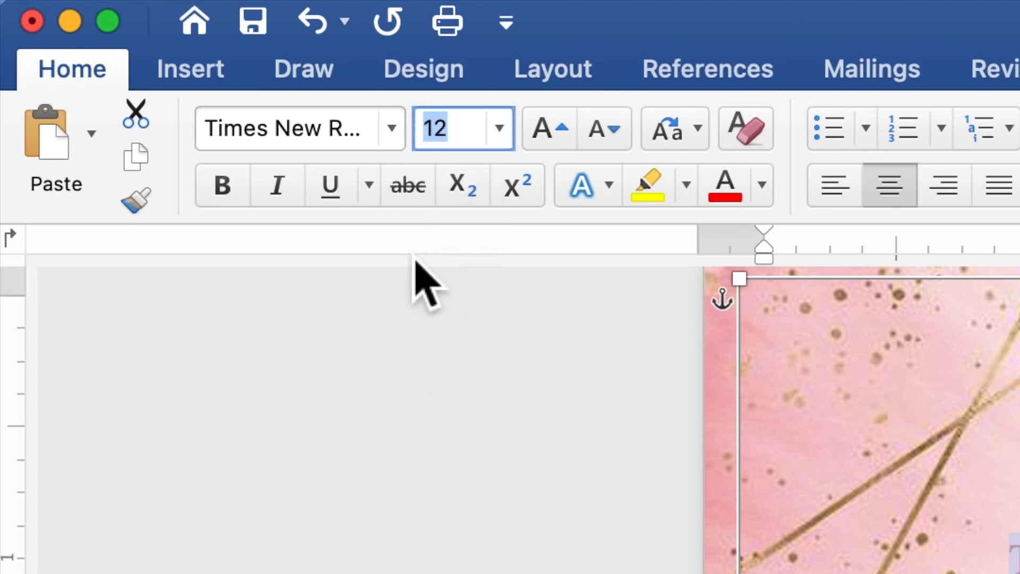
pyautogui.write('10')
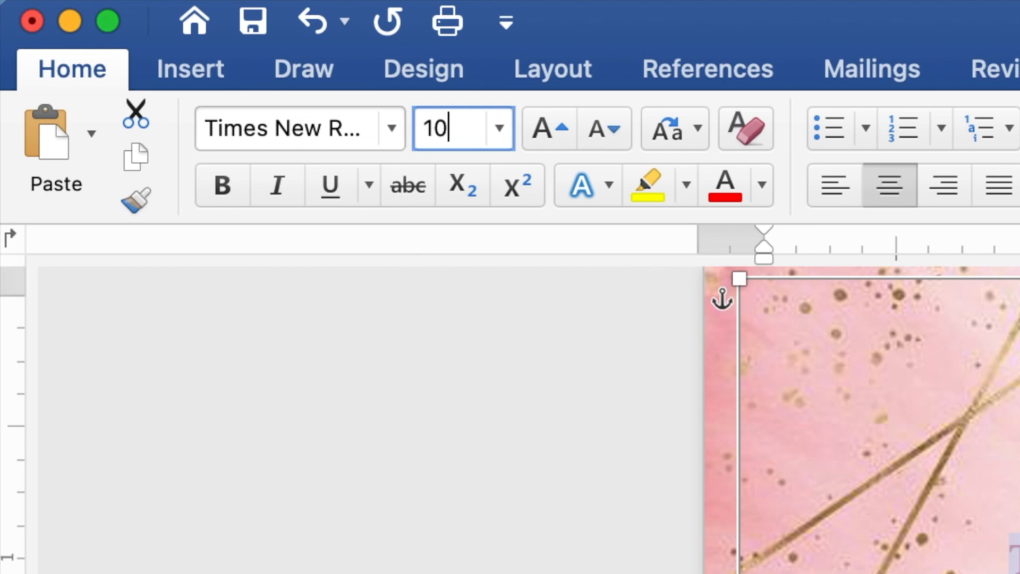
pyautogui.press('Return')
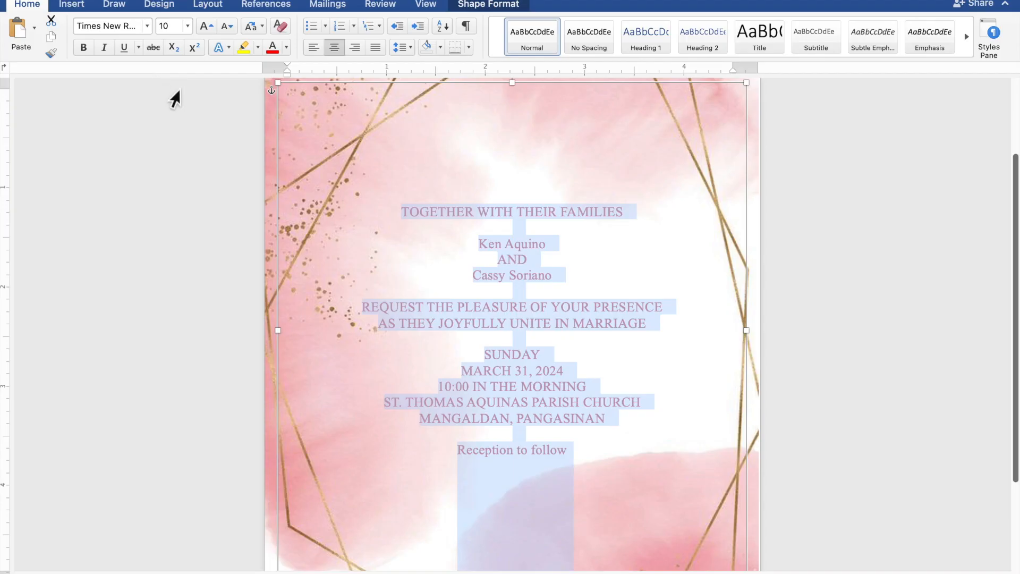
# - Set both name lines and 'Reception to follow' in Edwardian Script ITC, size 20
pyautogui.click(543, 247)
pyautogui.moveTo(551, 247); pyautogui.dragTo(484, 246)
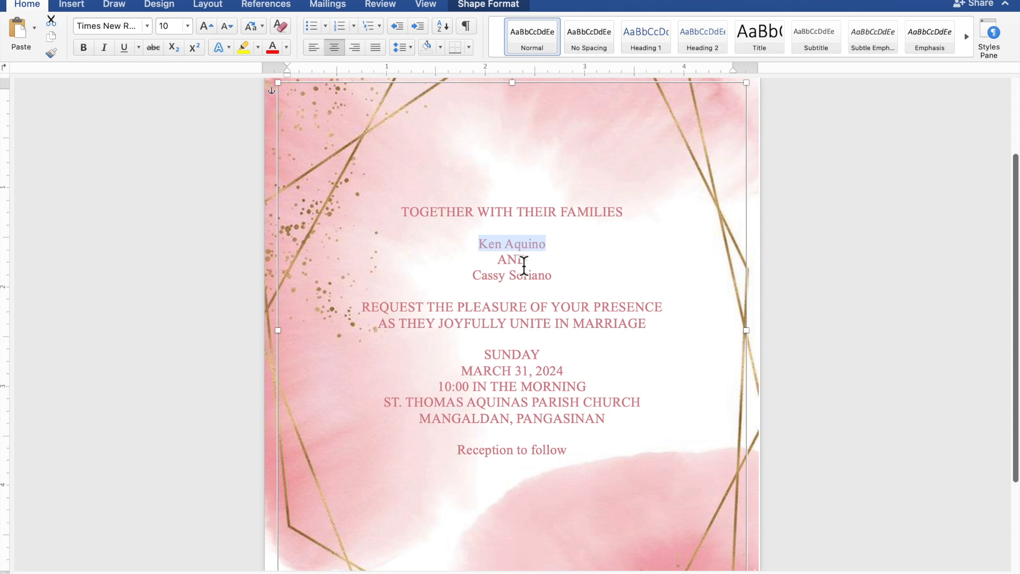
pyautogui.moveTo(554, 277); pyautogui.dragTo(490, 278)
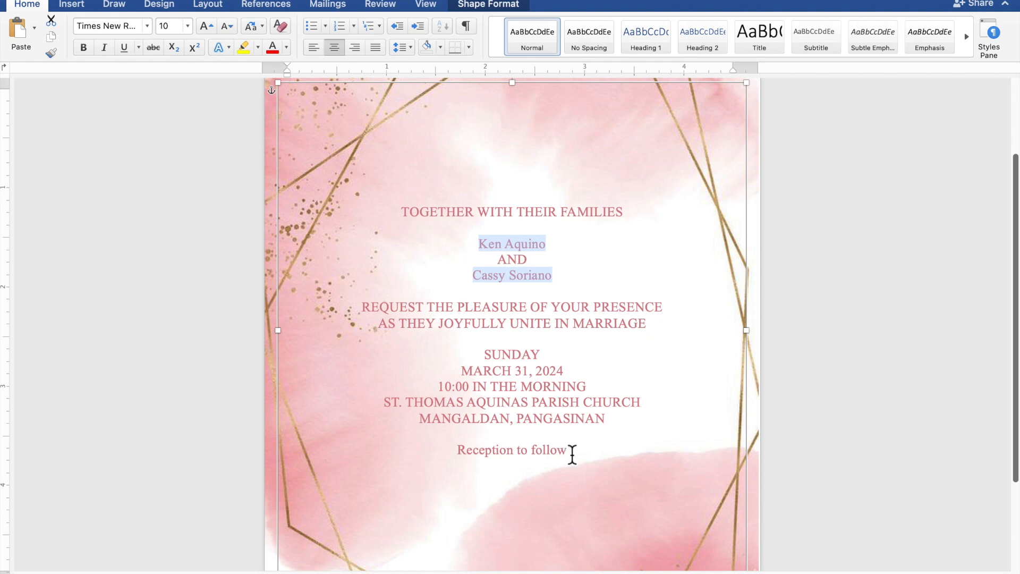
pyautogui.moveTo(570, 453); pyautogui.dragTo(496, 454)
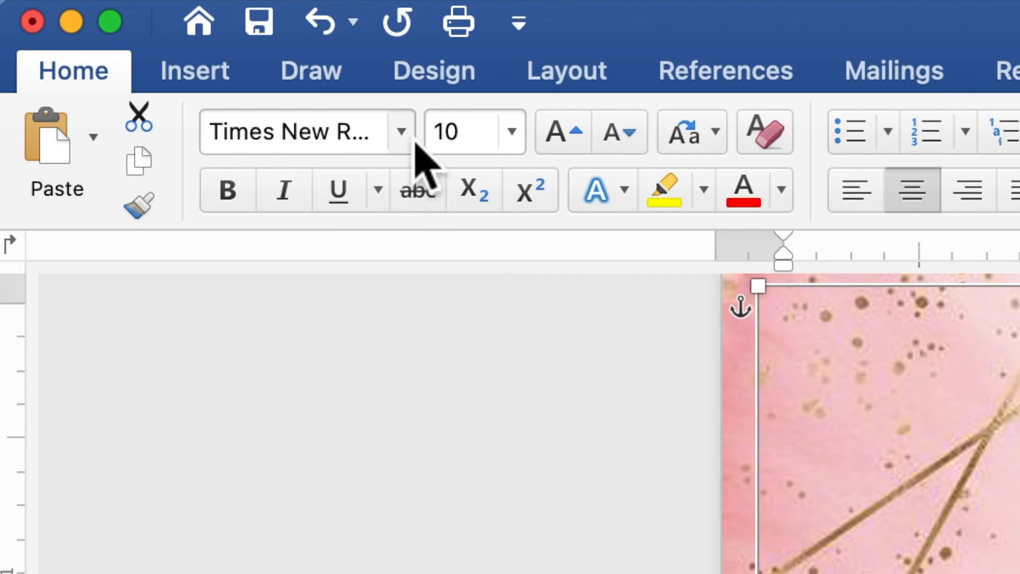
pyautogui.click(402, 133)
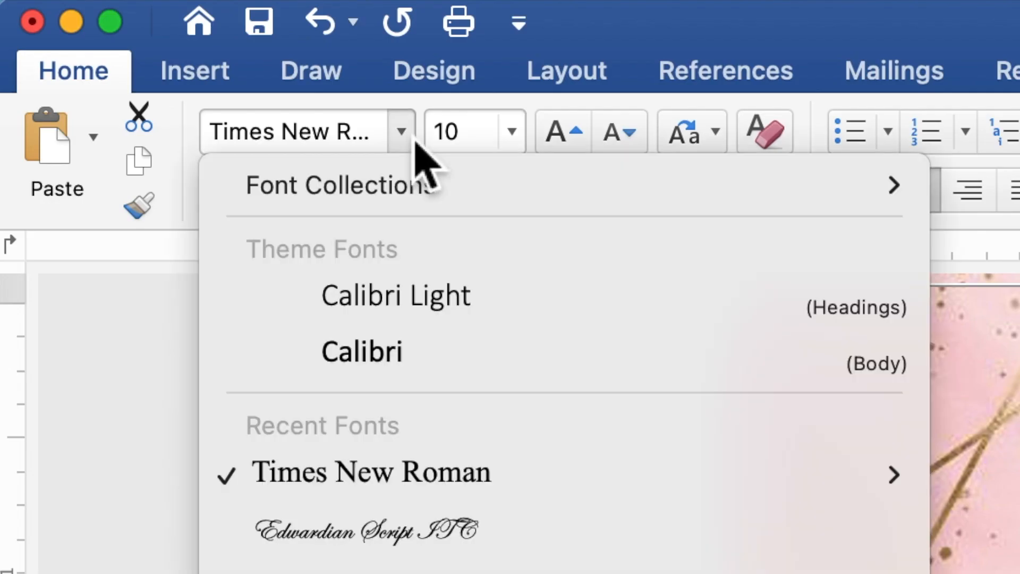
pyautogui.click(448, 531)
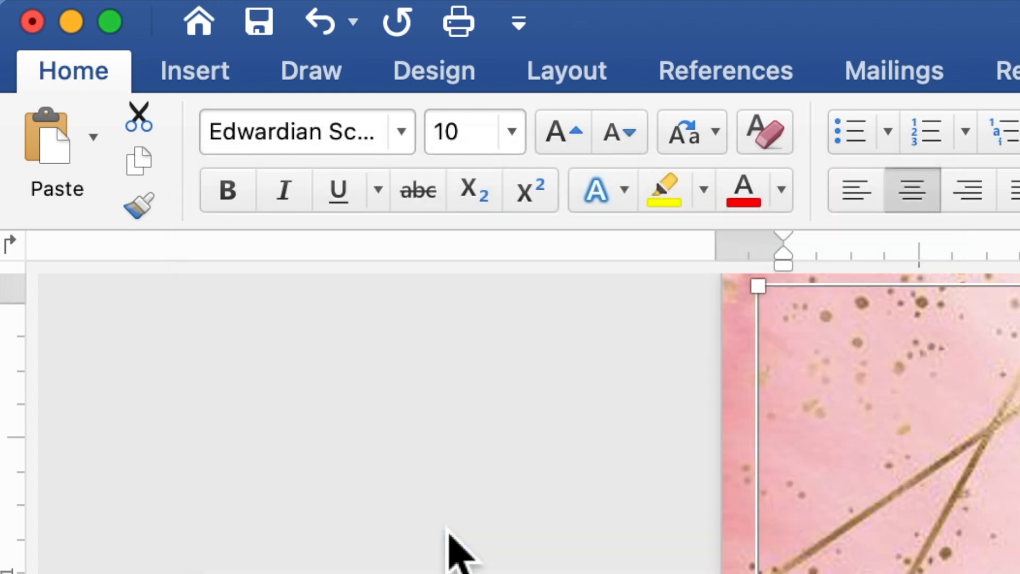
pyautogui.click(462, 143)
pyautogui.moveTo(462, 142); pyautogui.dragTo(432, 130)
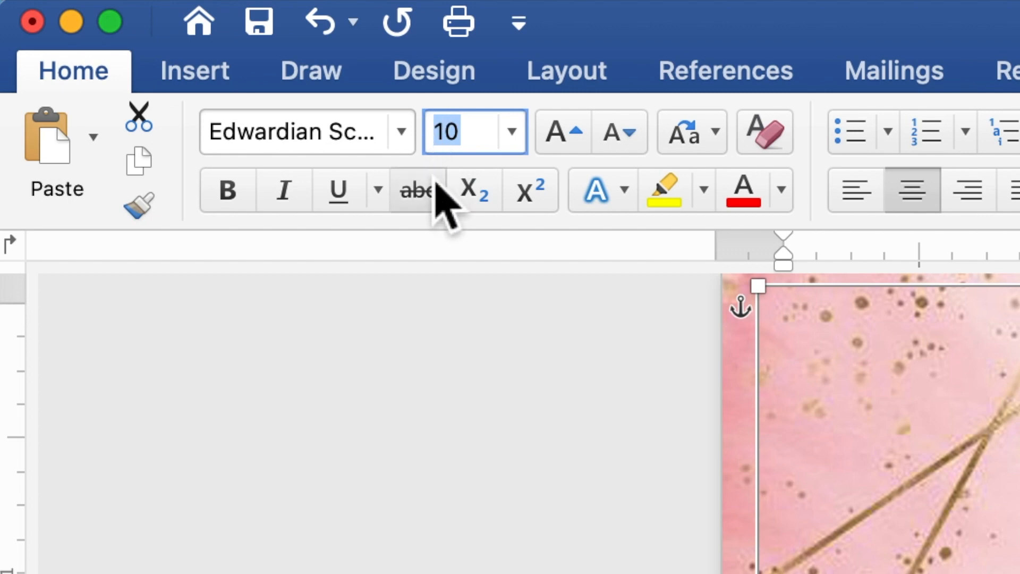
pyautogui.write('2')
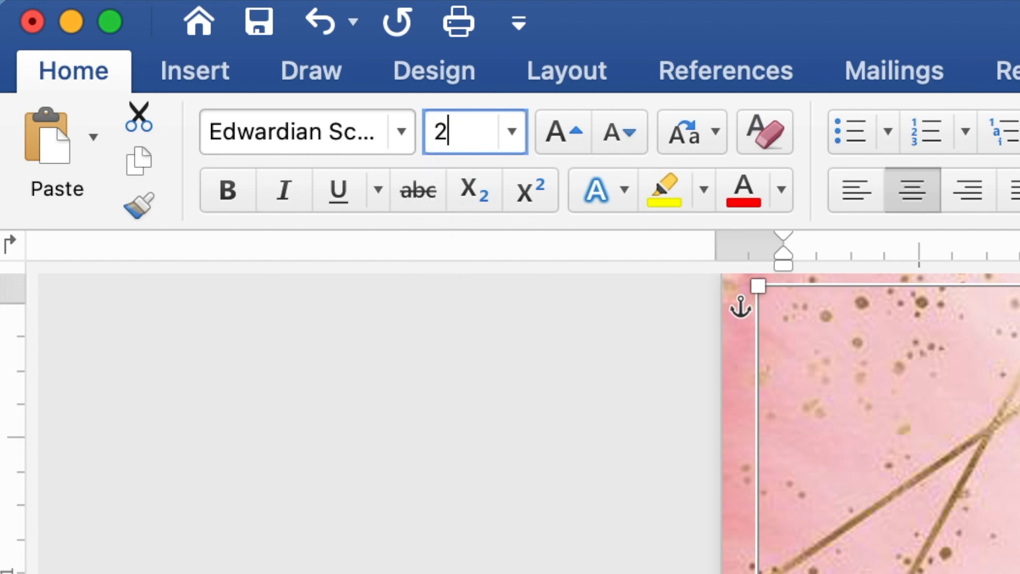
pyautogui.write('0')
pyautogui.press('Return')
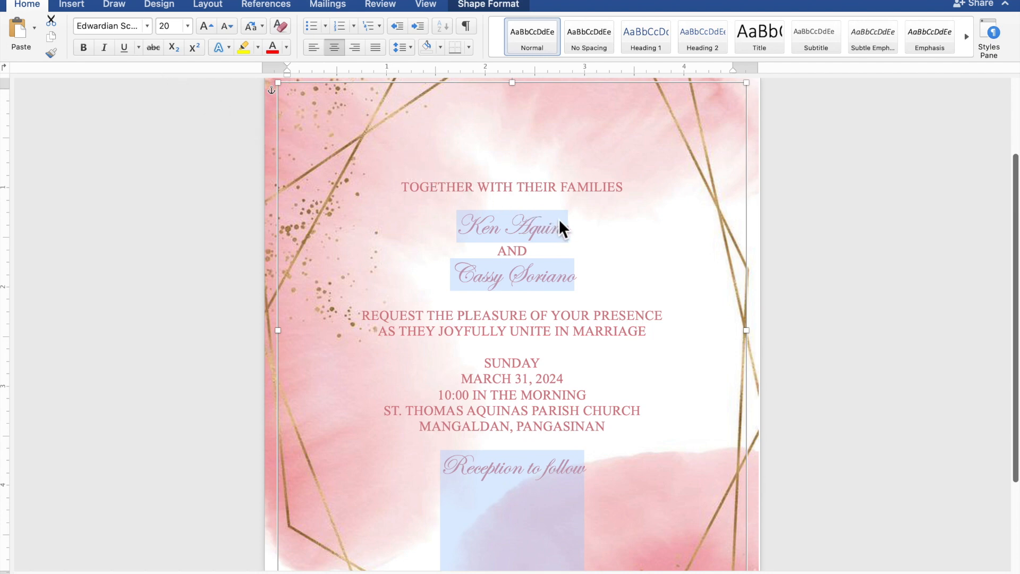
# - Enlarge only the couple's two name lines to font size 40
pyautogui.click(567, 228)
pyautogui.moveTo(567, 229); pyautogui.dragTo(475, 229)
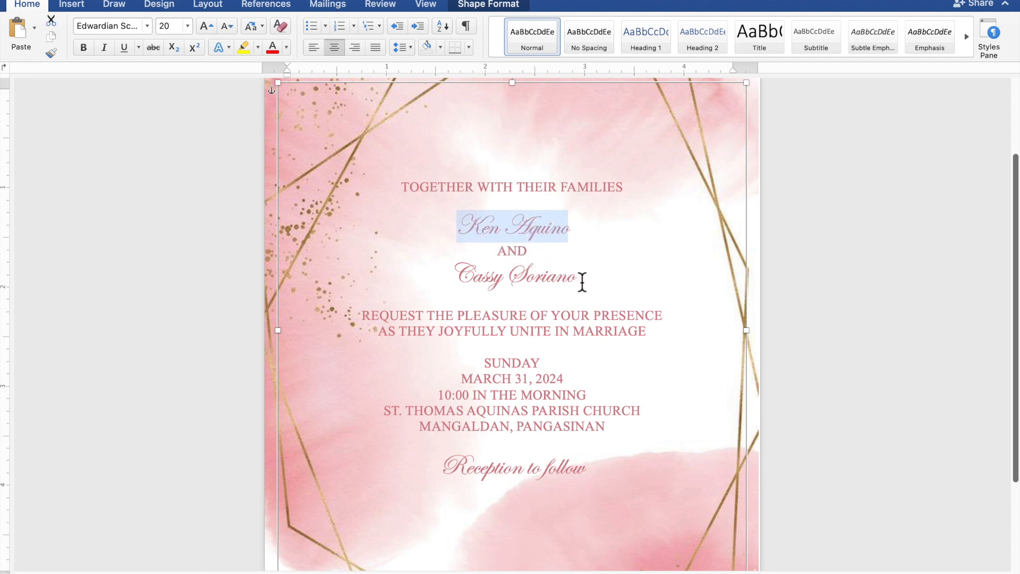
pyautogui.moveTo(582, 282); pyautogui.dragTo(477, 282)
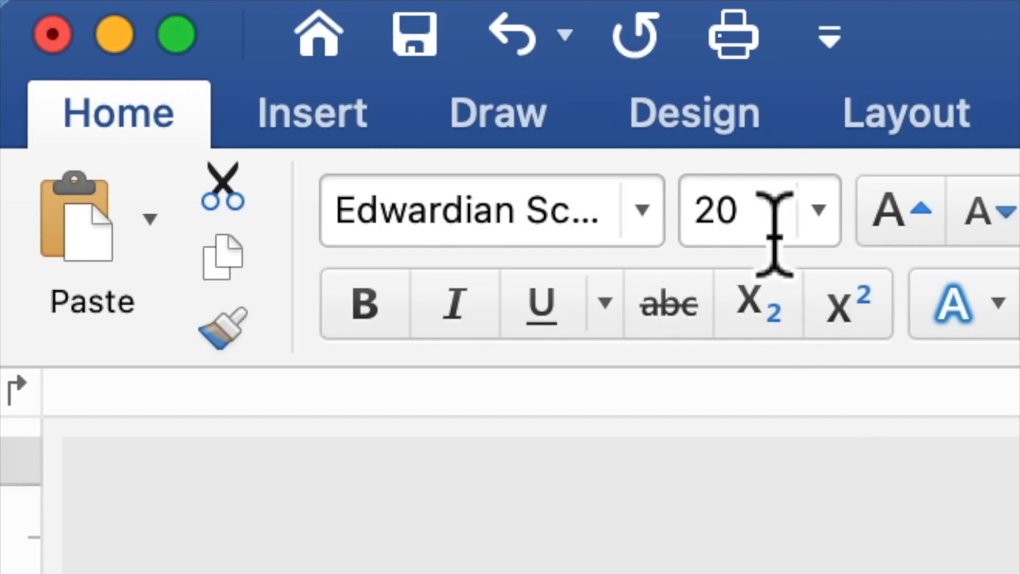
pyautogui.moveTo(176, 27); pyautogui.dragTo(158, 32)
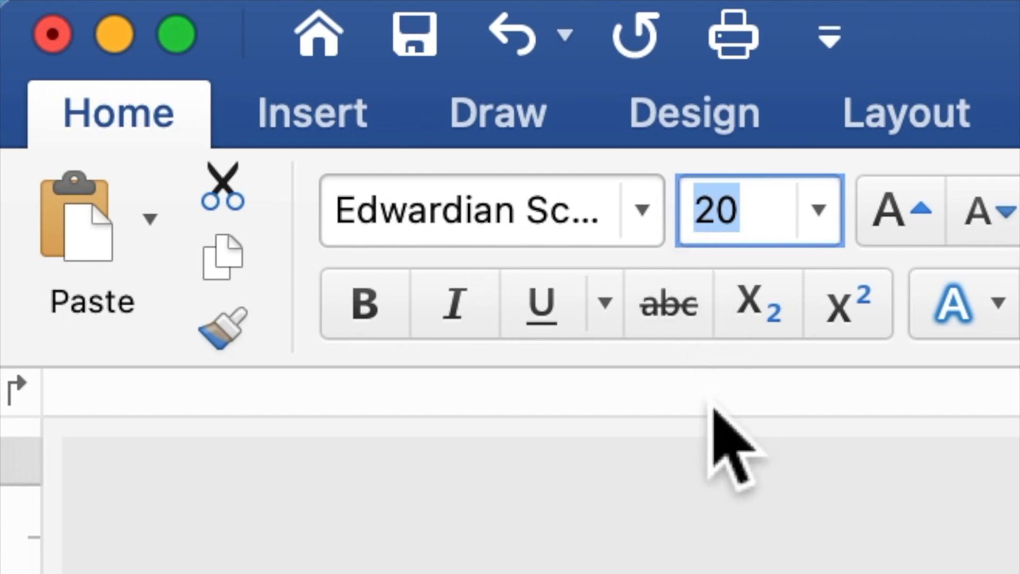
pyautogui.write('40')
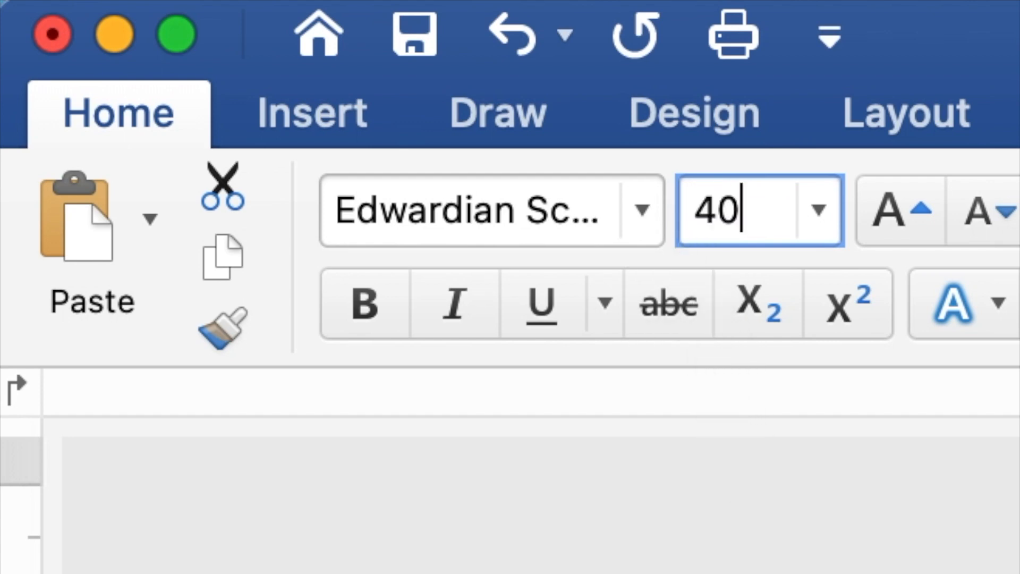
pyautogui.press('Return')
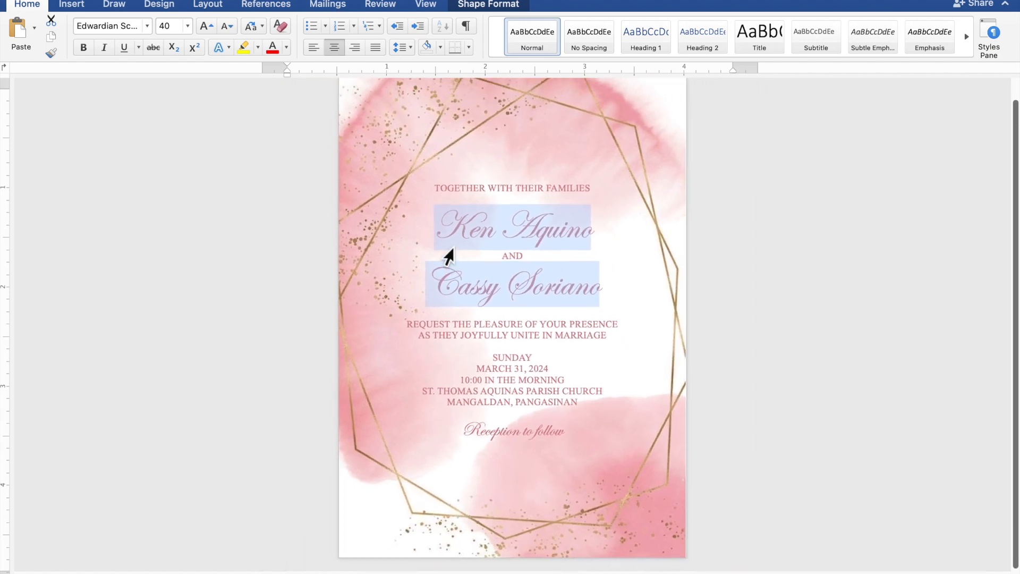
# - Add blank lines around the names, before the SUNDAY details, and above 'Reception to follow'
pyautogui.scroll(-1, 449, 256)
pyautogui.scroll(1, 449, 257)
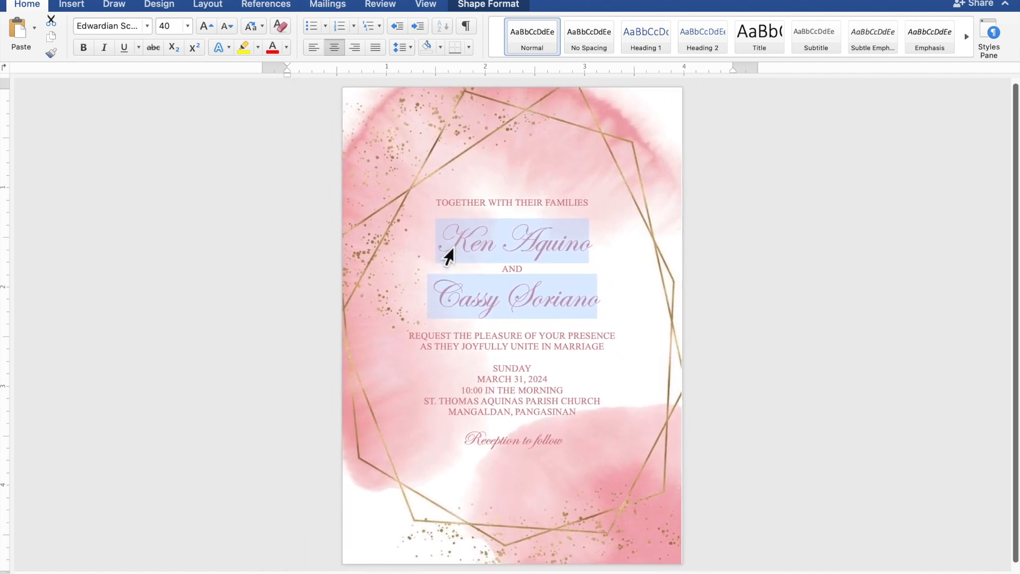
pyautogui.click(446, 254)
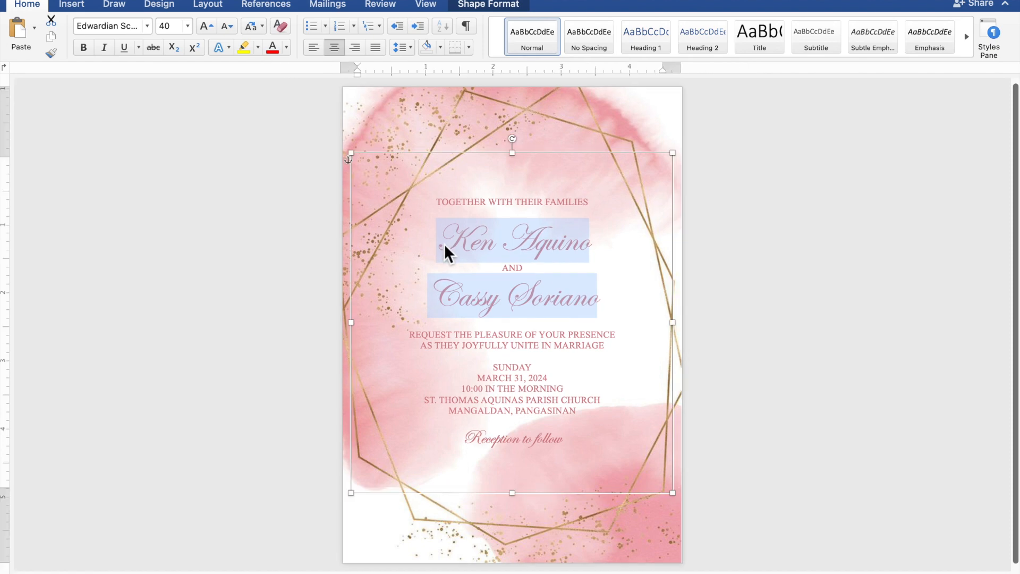
pyautogui.click(523, 218)
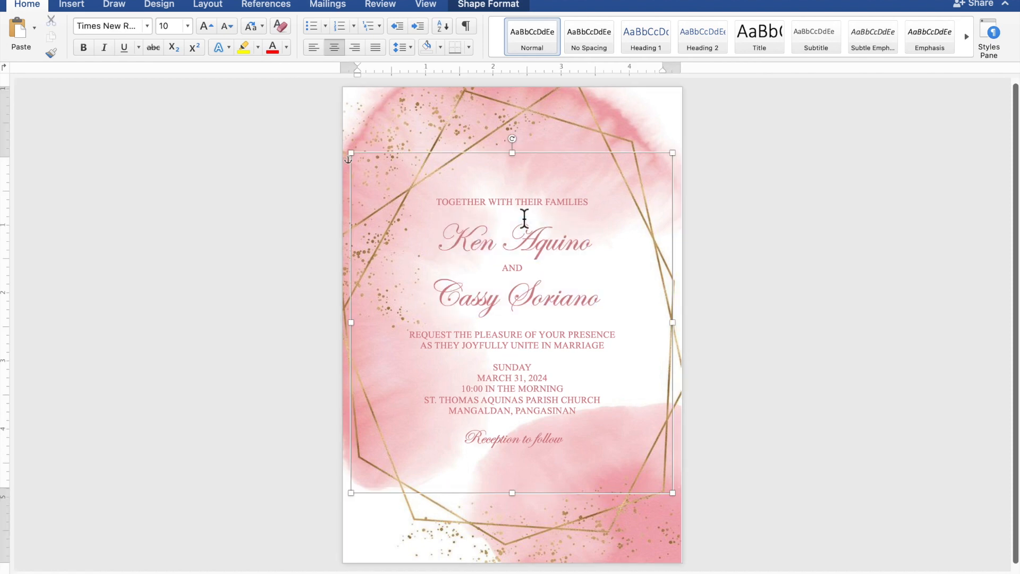
pyautogui.press('Return')
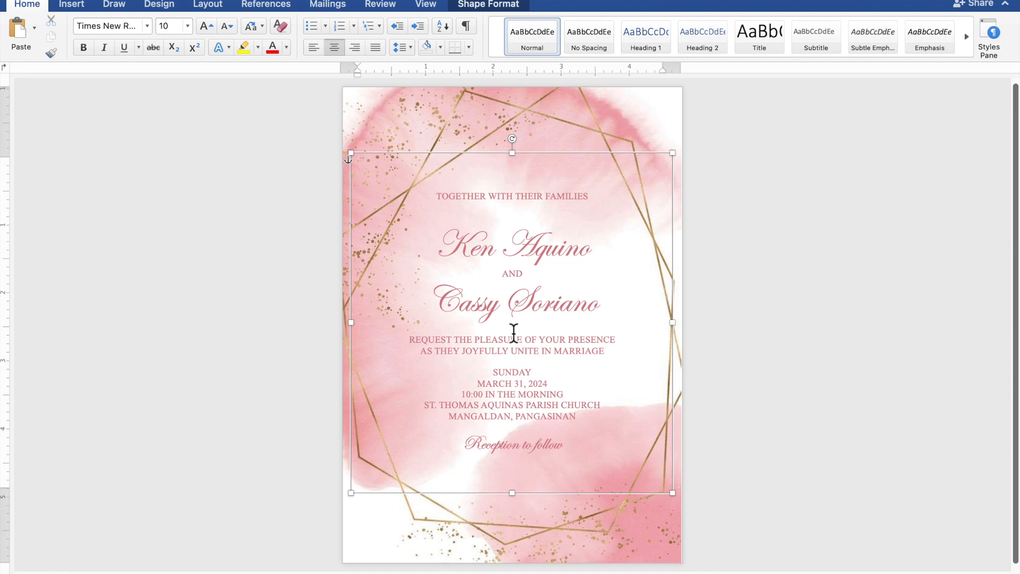
pyautogui.press('Return')
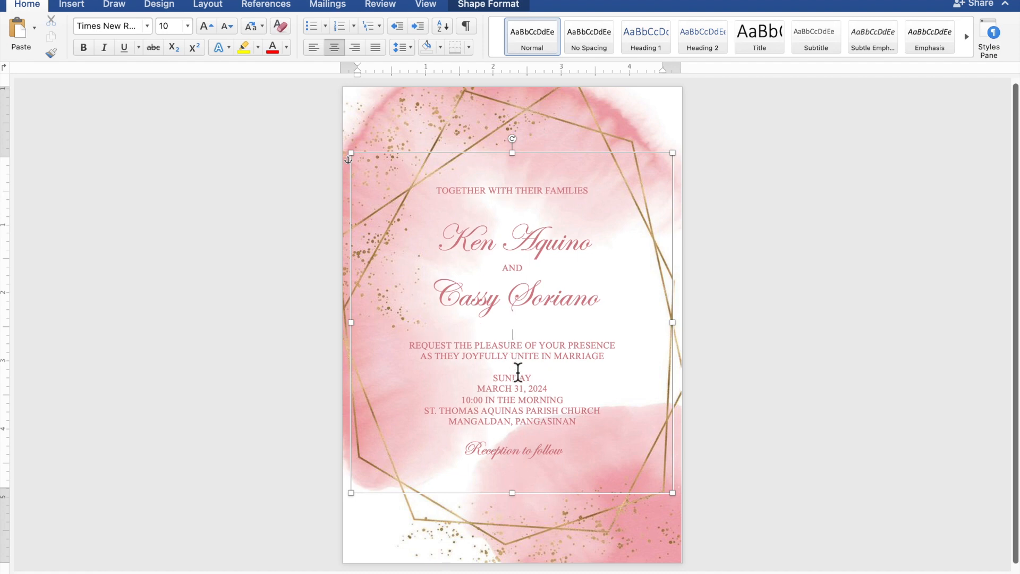
pyautogui.press('Return')
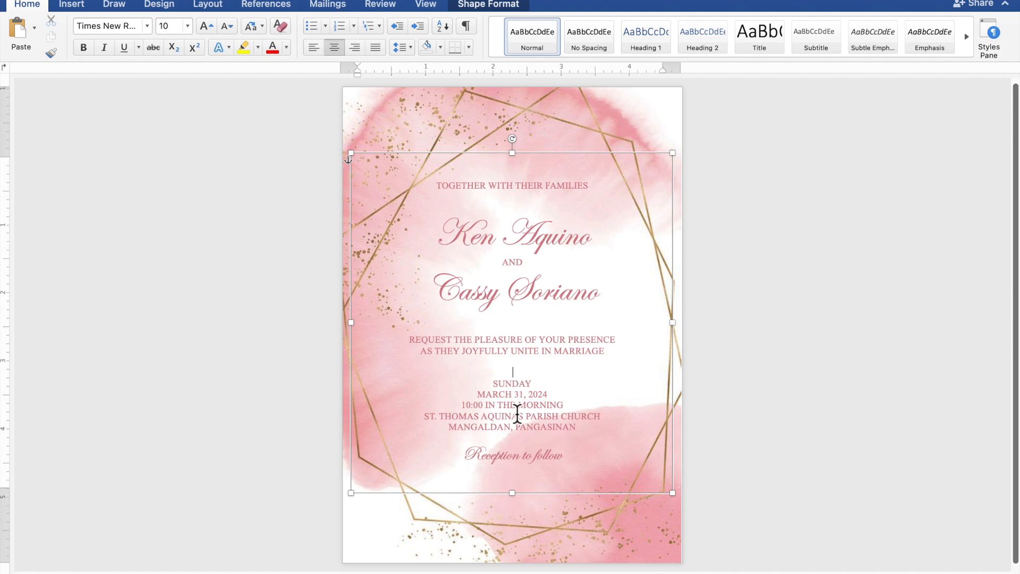
pyautogui.click(516, 441)
pyautogui.press('Return')
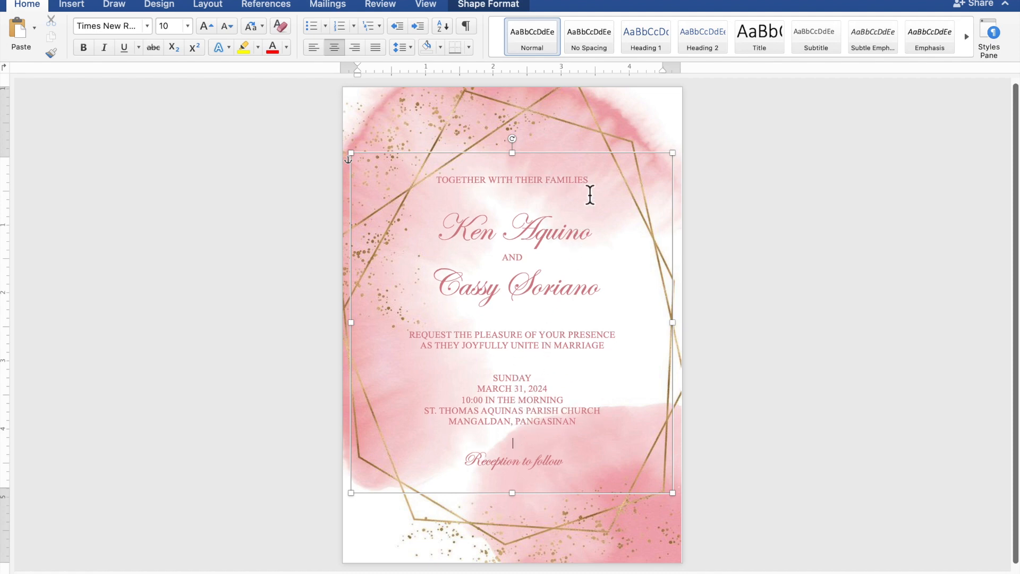
# - Nudge the text box three steps lower within the gold frame, then deselect it
pyautogui.click(602, 162)
pyautogui.press('Down')
pyautogui.press('Down')
pyautogui.press('Down')
pyautogui.press('Down')
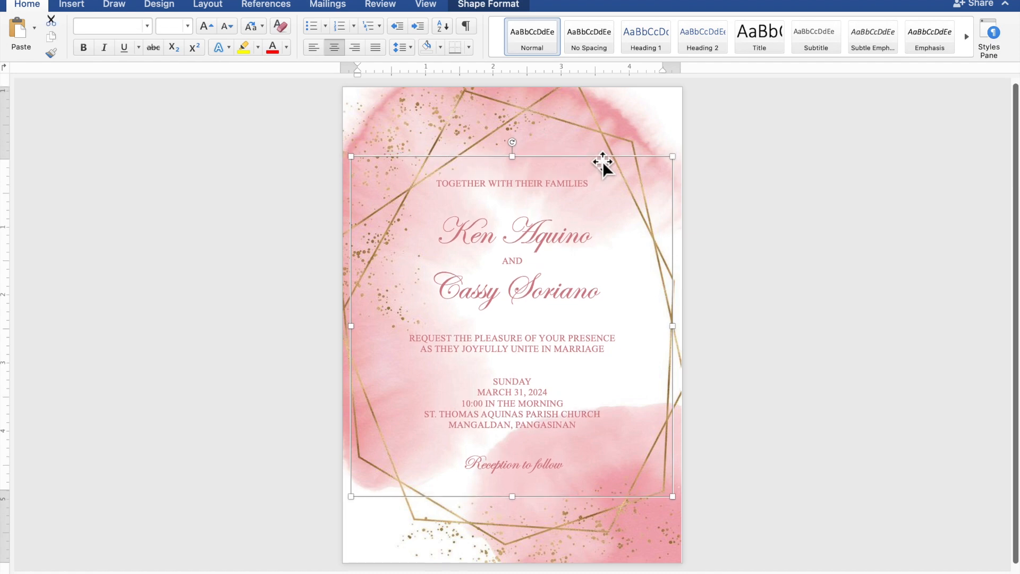
pyautogui.press('Down')
pyautogui.press('Down')
pyautogui.press('Down')
pyautogui.press('Down')
pyautogui.press('Down')
pyautogui.press('Down')
pyautogui.press('Down')
pyautogui.press('Down')
pyautogui.press('Down')
pyautogui.press('Down')
pyautogui.press('Down')
pyautogui.press('Down')
pyautogui.press('Down')
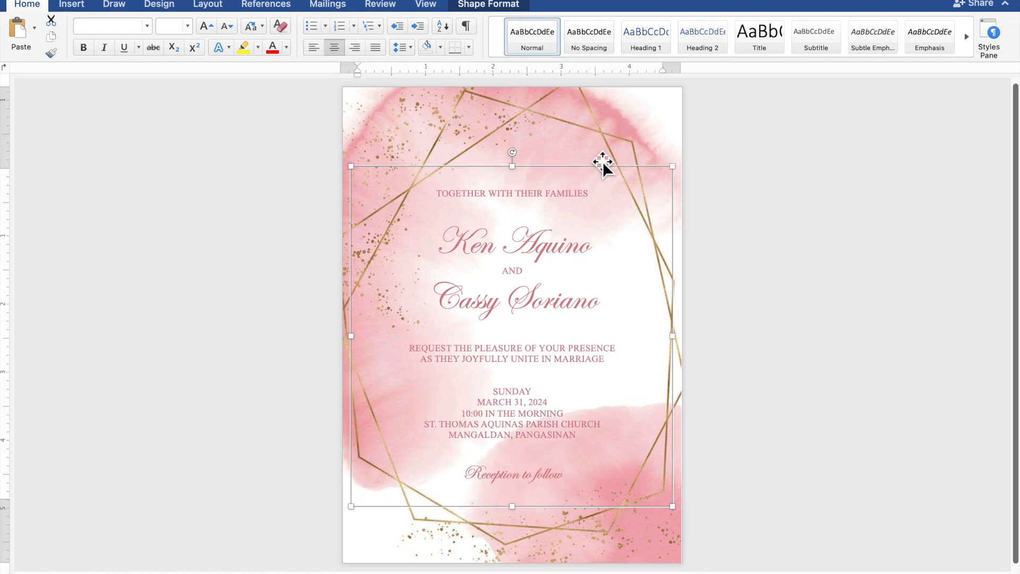
pyautogui.press('Down')
pyautogui.press('Down')
pyautogui.press('Down')
pyautogui.press('Down')
pyautogui.press('Down')
pyautogui.press('Down')
pyautogui.press('Down')
pyautogui.press('Down')
pyautogui.press('Down')
pyautogui.press('Down')
pyautogui.press('Down')
pyautogui.press('Down')
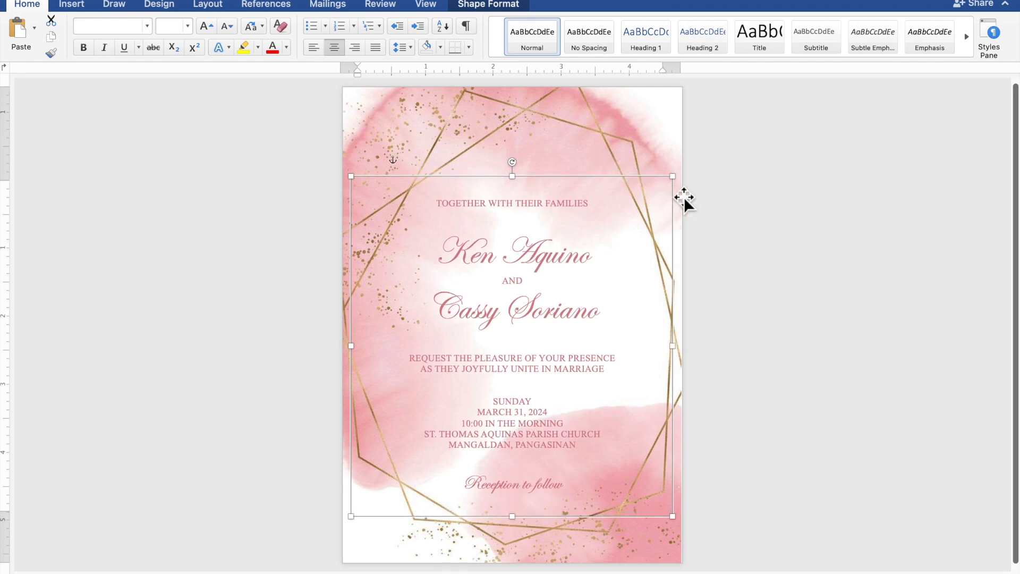
pyautogui.click(817, 227)
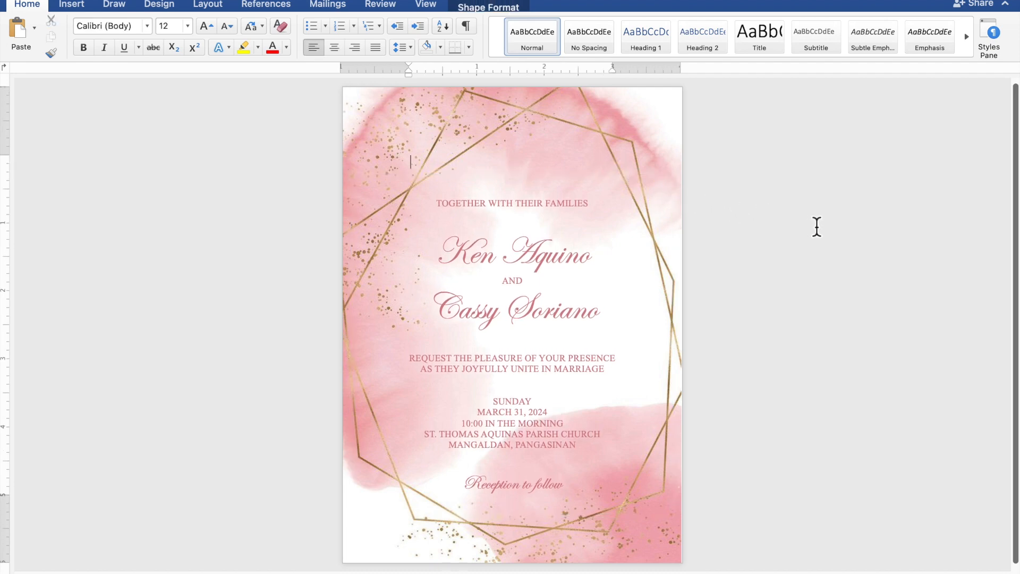